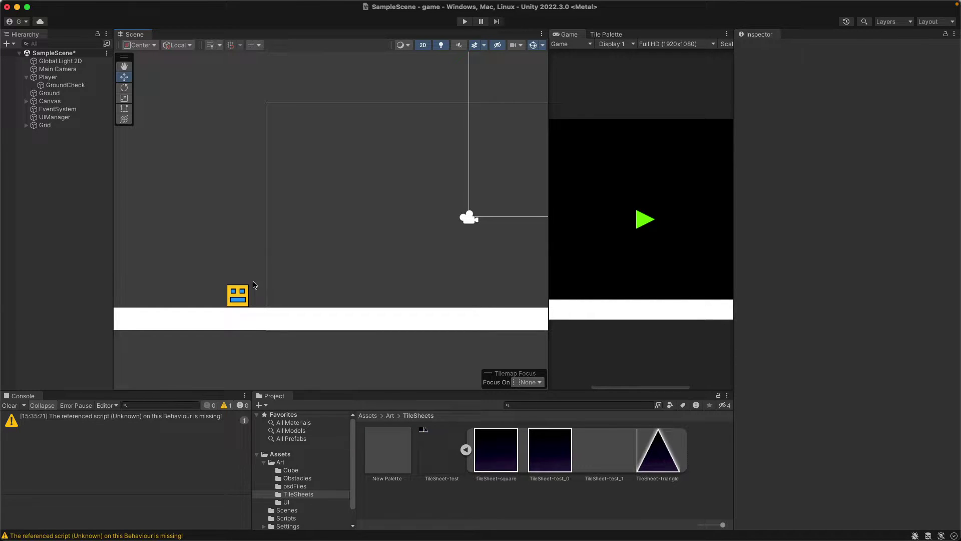
Step: Drag the Player cube along the X axis on the ground, settling it at X −9.53
{"action": "left_click", "coordinate": [237, 300]}
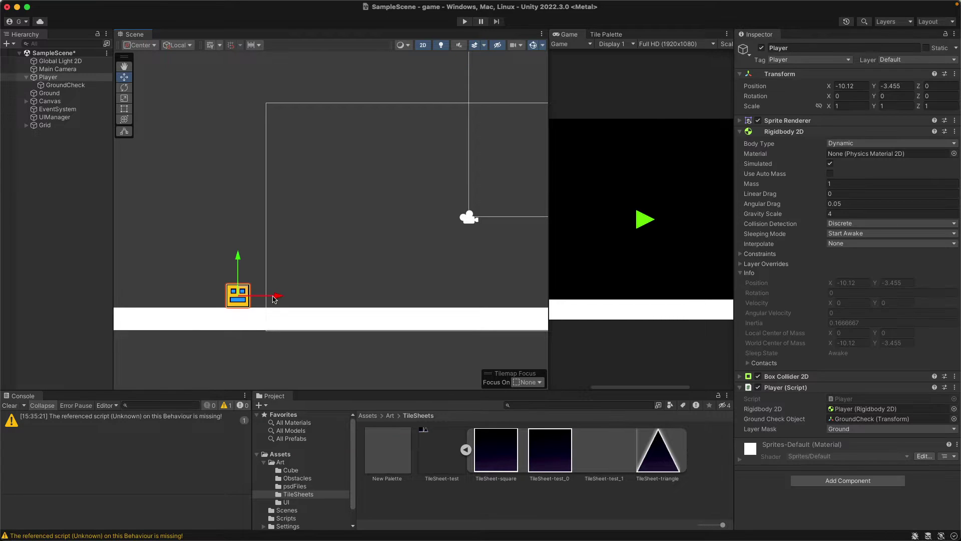
{"action": "left_click_drag", "start_coordinate": [274, 299], "coordinate": [344, 297]}
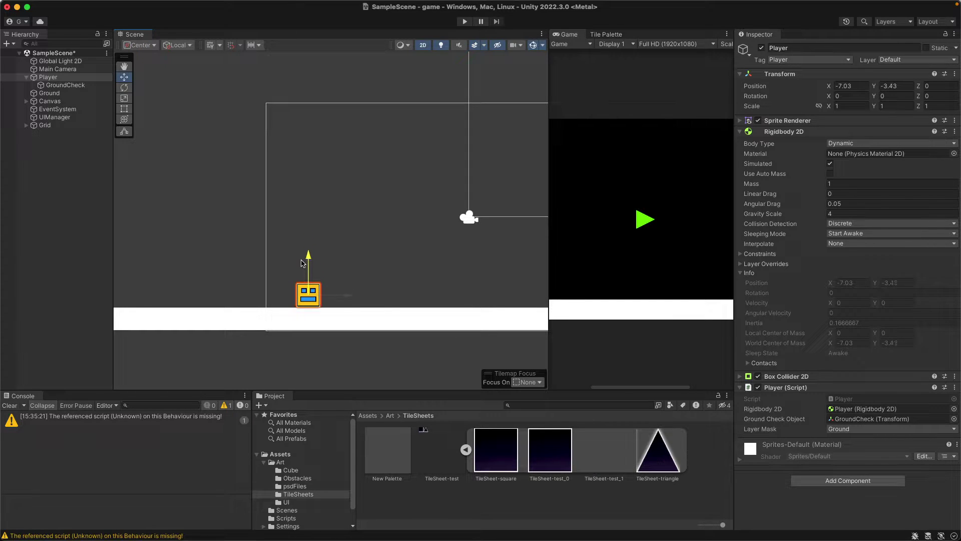
{"action": "left_click_drag", "start_coordinate": [337, 296], "coordinate": [286, 292]}
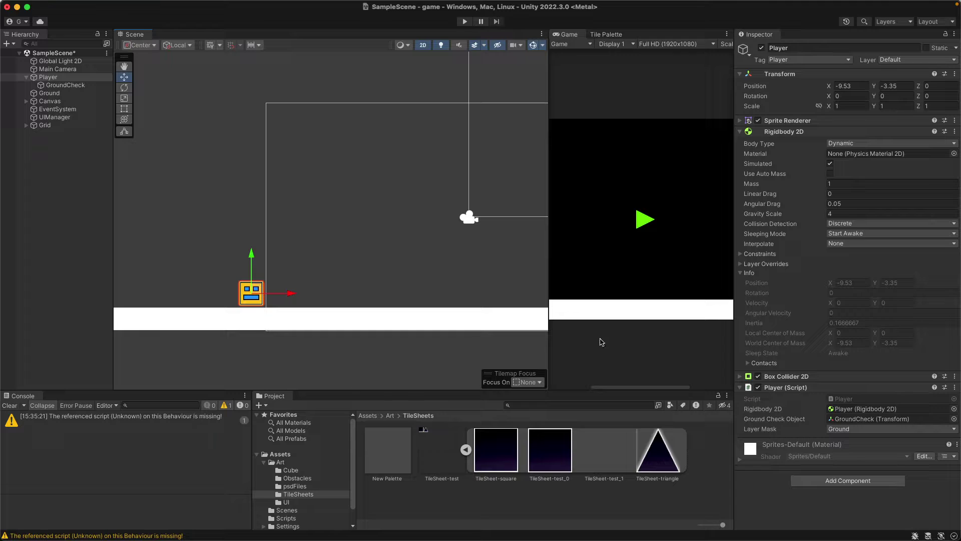
Step: Show the Tile Palette, frame the Scene view on the Player, then return to the Game view
{"action": "left_click", "coordinate": [604, 35]}
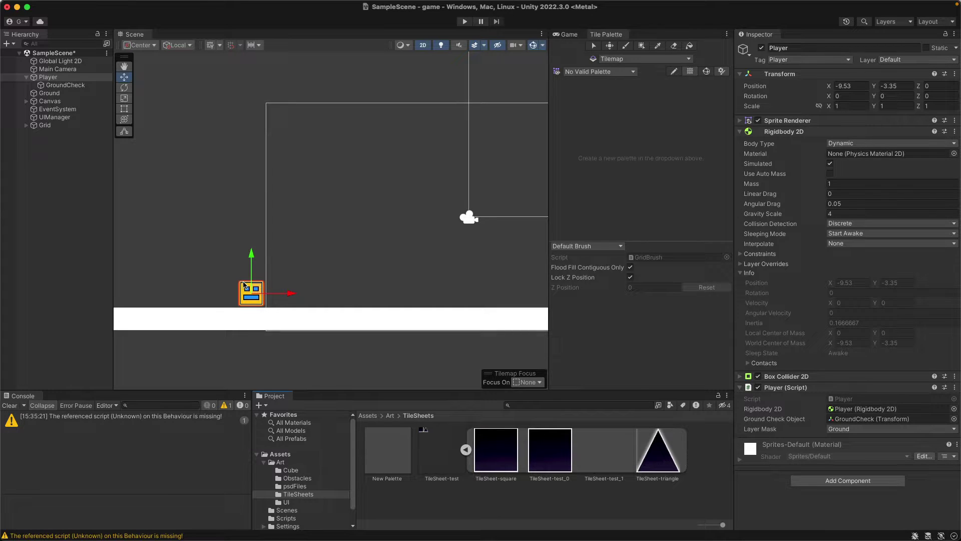
{"action": "key", "text": "f"}
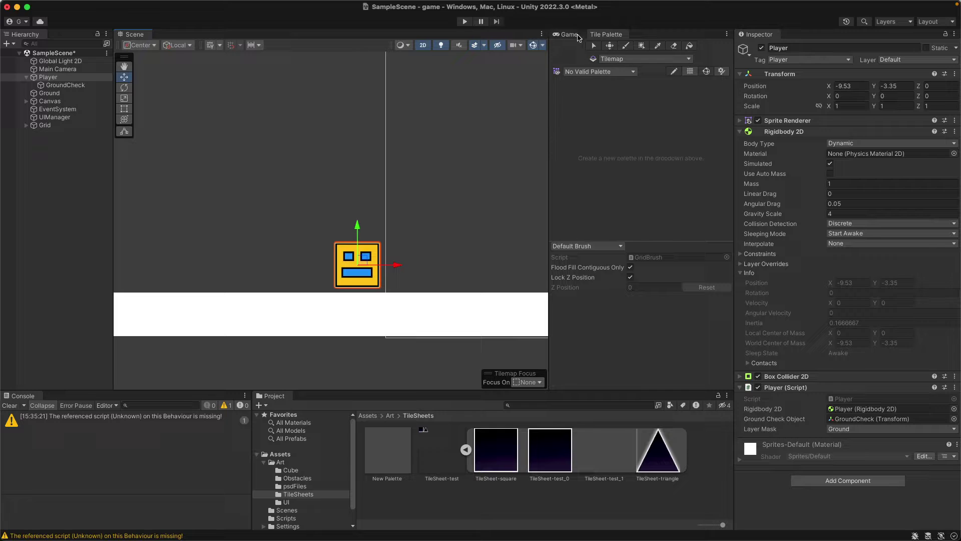
{"action": "left_click", "coordinate": [570, 34]}
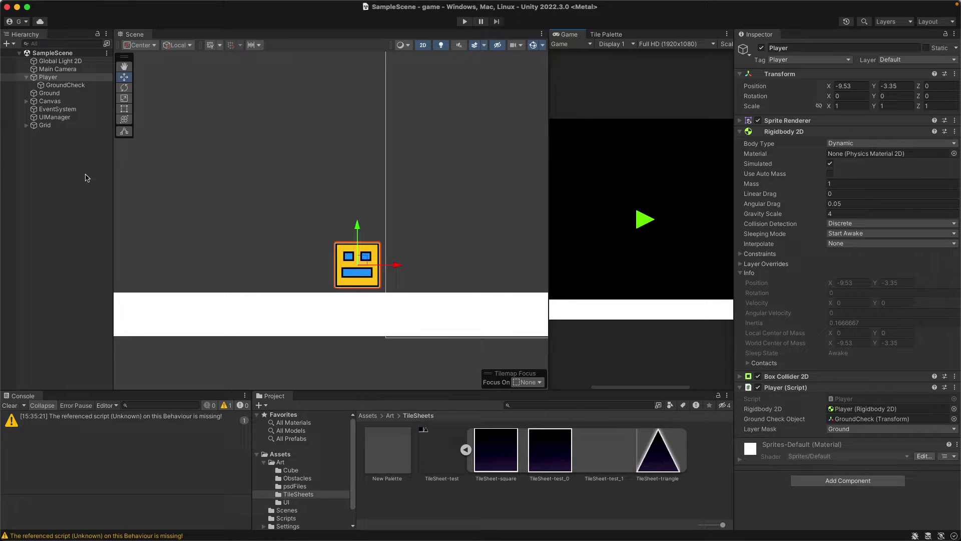
Step: Add a Particle System as a child of Player, offset to X -0.42, Y -0.46
{"action": "right_click", "coordinate": [57, 81]}
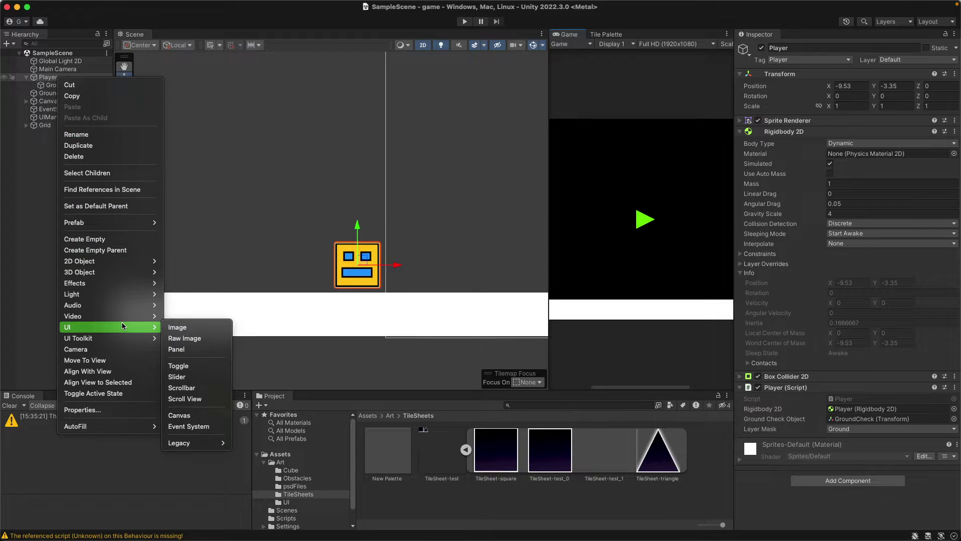
{"action": "mouse_move", "coordinate": [139, 284]}
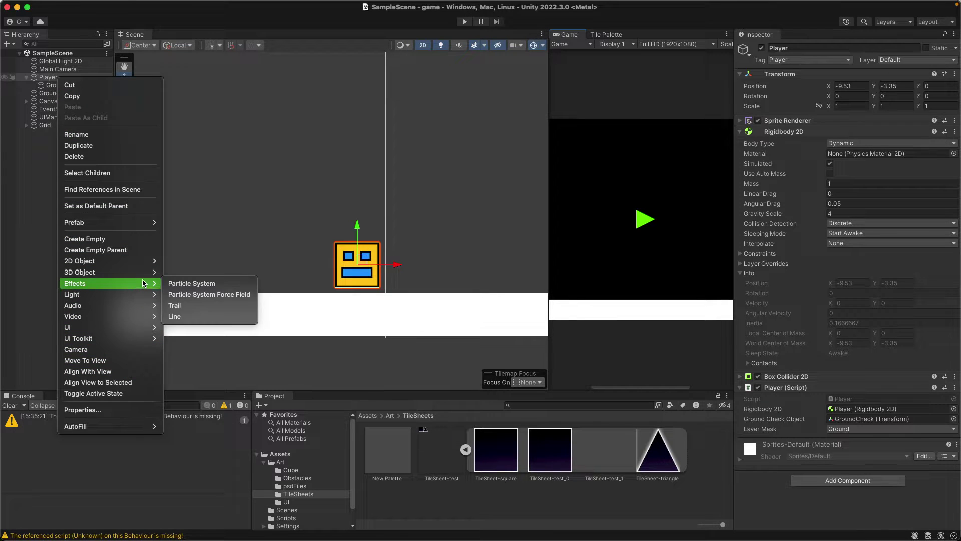
{"action": "left_click", "coordinate": [194, 283]}
{"action": "left_click_drag", "start_coordinate": [360, 259], "coordinate": [336, 249]}
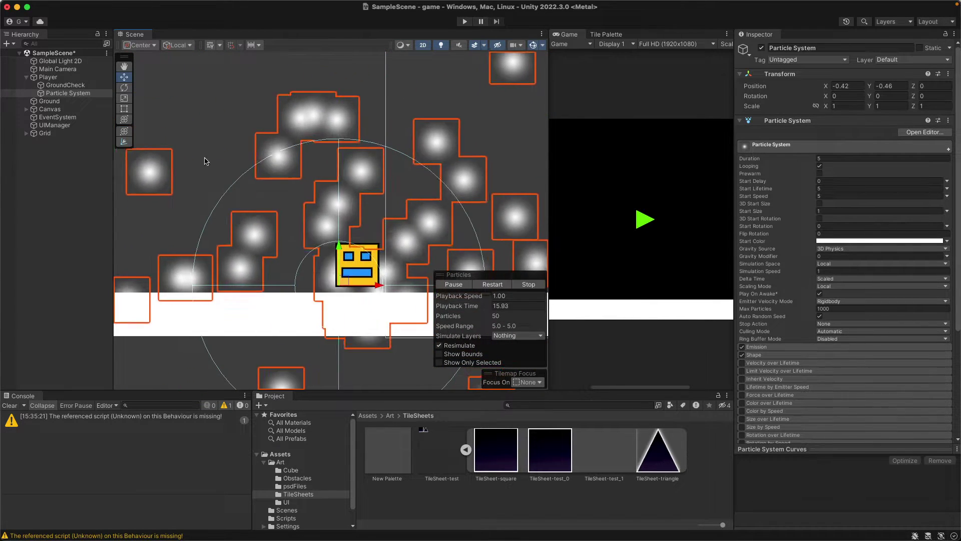
Step: Move the Player cube right to X −0.11 near scene centre, then select its Particle System
{"action": "left_click", "coordinate": [373, 282]}
{"action": "middle_click_drag", "start_coordinate": [435, 199], "coordinate": [242, 196]}
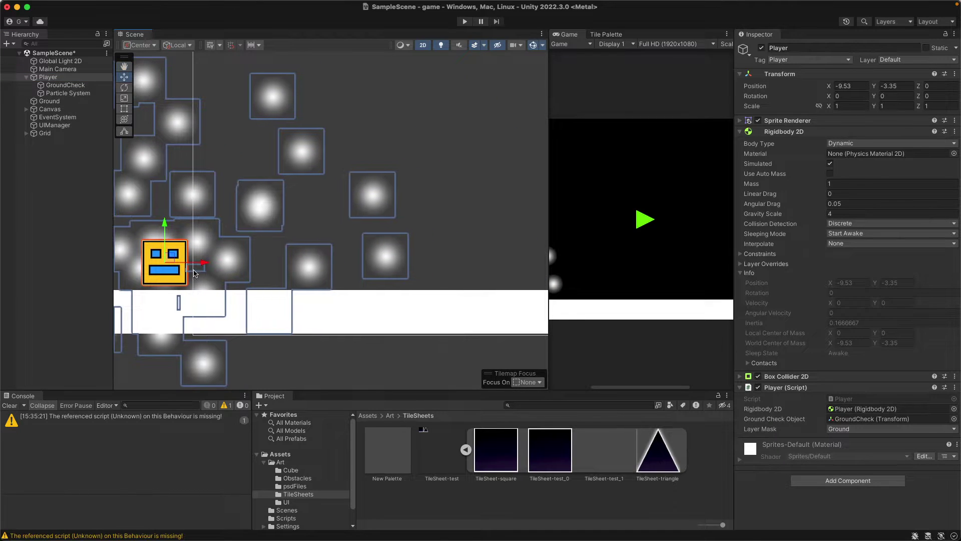
{"action": "left_click", "coordinate": [165, 166]}
{"action": "left_click", "coordinate": [100, 78]}
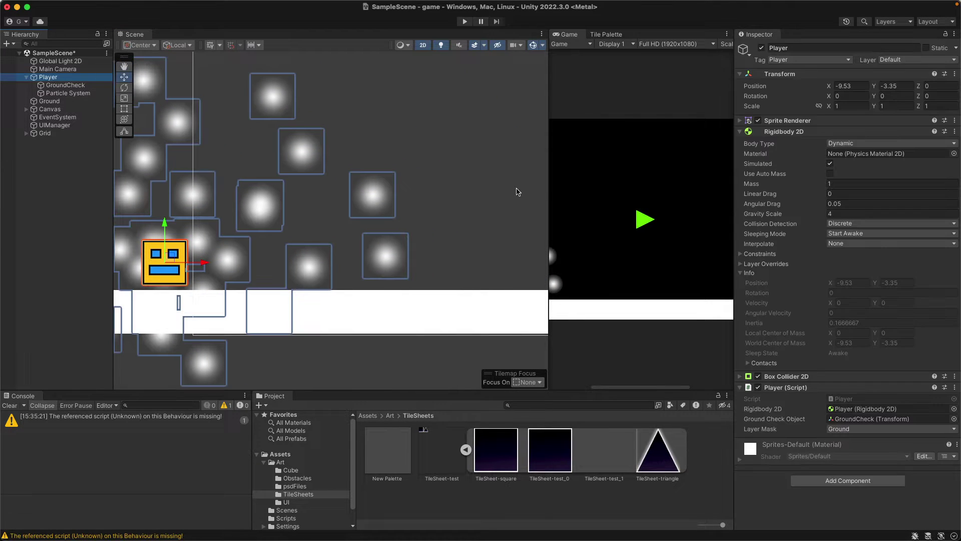
{"action": "left_click_drag", "start_coordinate": [186, 264], "coordinate": [613, 266]}
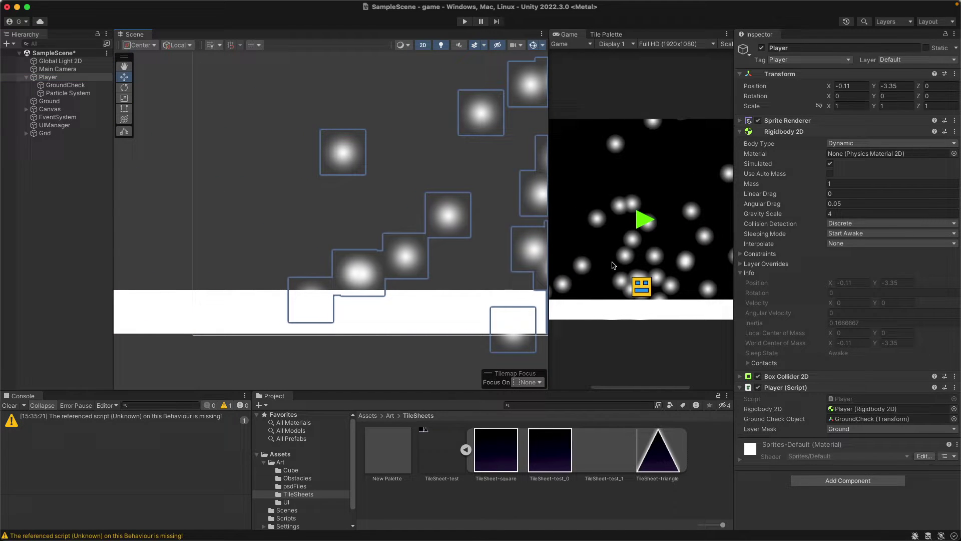
{"action": "key", "text": "f"}
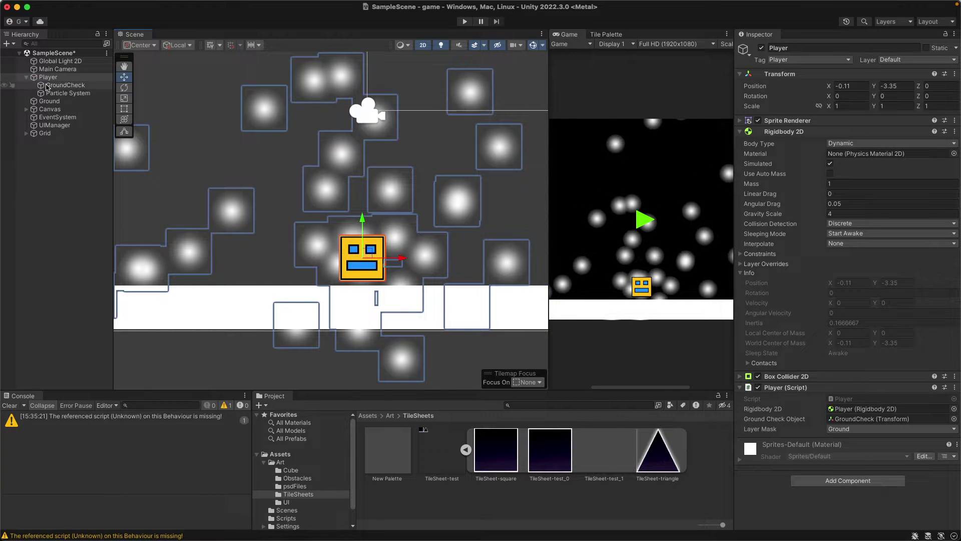
{"action": "left_click", "coordinate": [73, 93]}
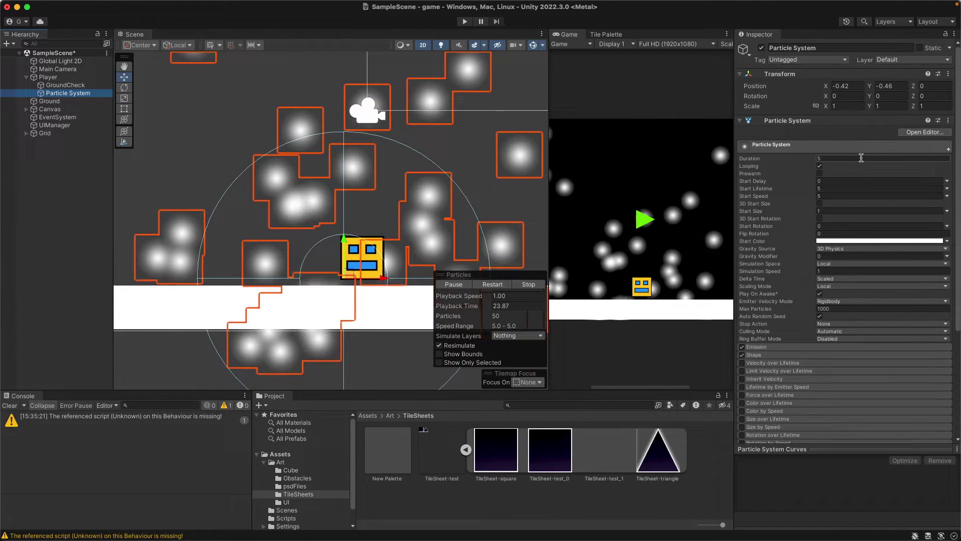
{"action": "left_click", "coordinate": [819, 167]}
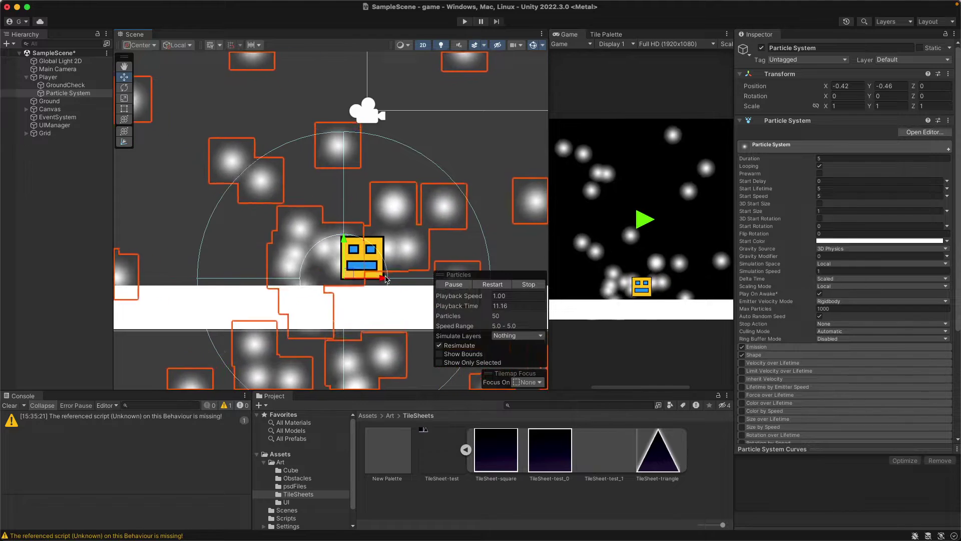
{"action": "left_click_drag", "start_coordinate": [385, 279], "coordinate": [387, 282]}
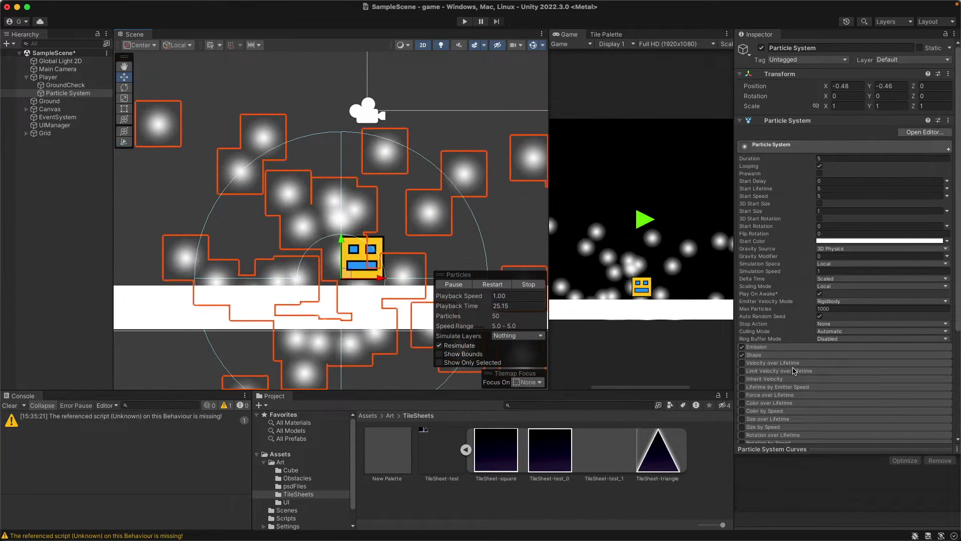
{"action": "scroll", "coordinate": [801, 350], "scroll_direction": "down", "scroll_amount": 5}
Step: In the Shape module, change the emitter shape from Cone to Sphere, briefly trying Donut
{"action": "left_click", "coordinate": [821, 261]}
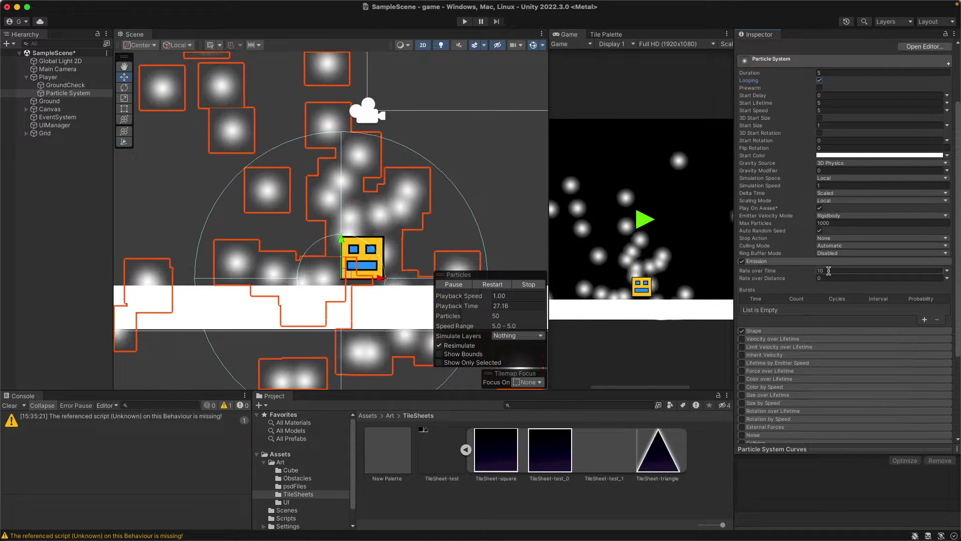
{"action": "left_click", "coordinate": [758, 260]}
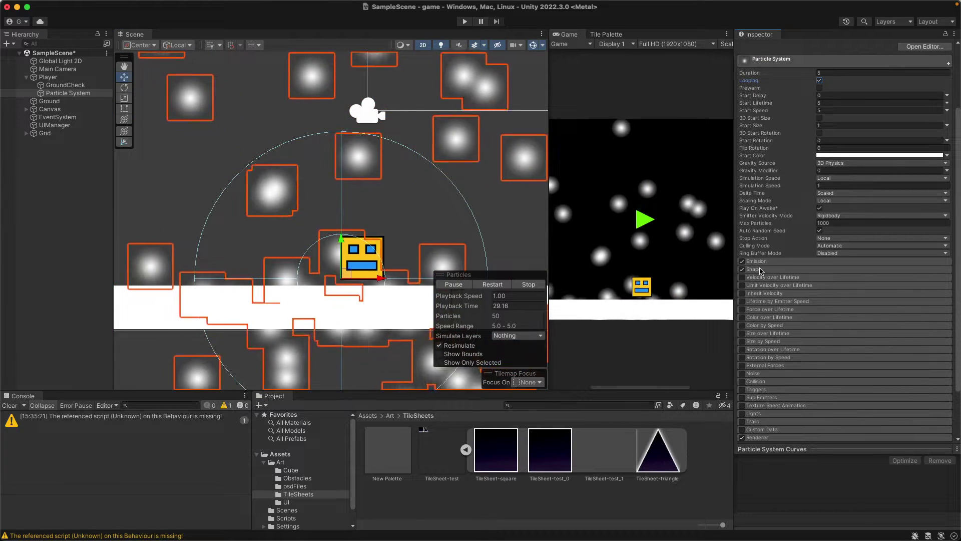
{"action": "left_click", "coordinate": [760, 271]}
{"action": "left_click", "coordinate": [854, 279]}
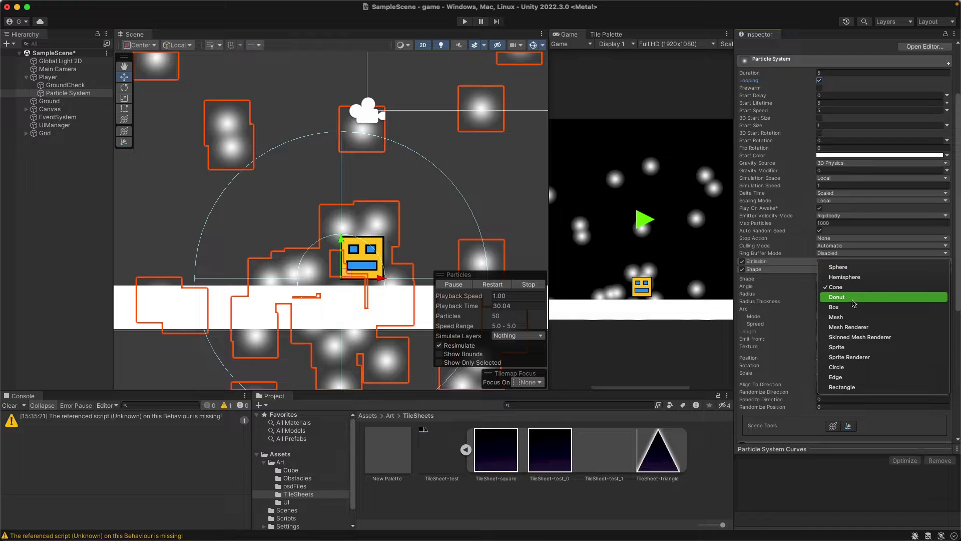
{"action": "left_click", "coordinate": [853, 298]}
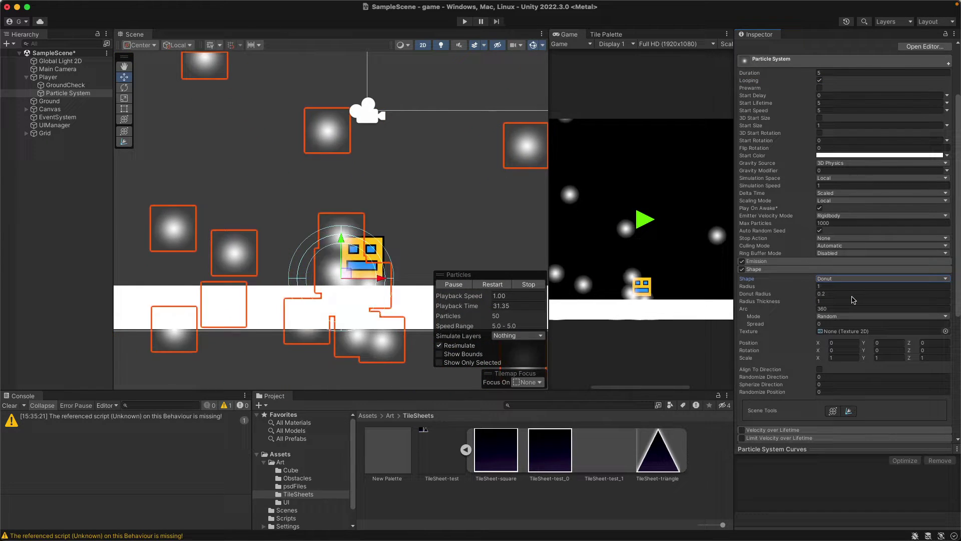
{"action": "left_click", "coordinate": [853, 278]}
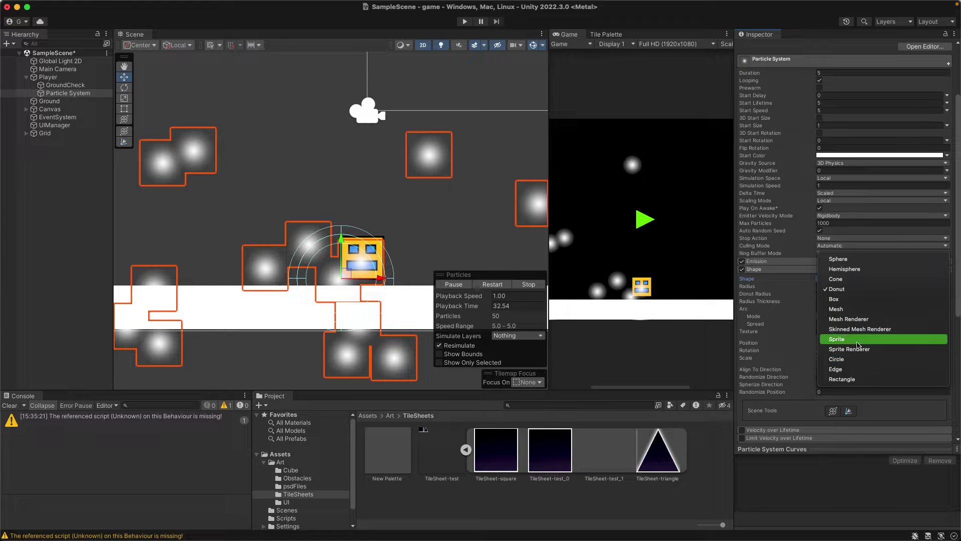
{"action": "left_click", "coordinate": [859, 260]}
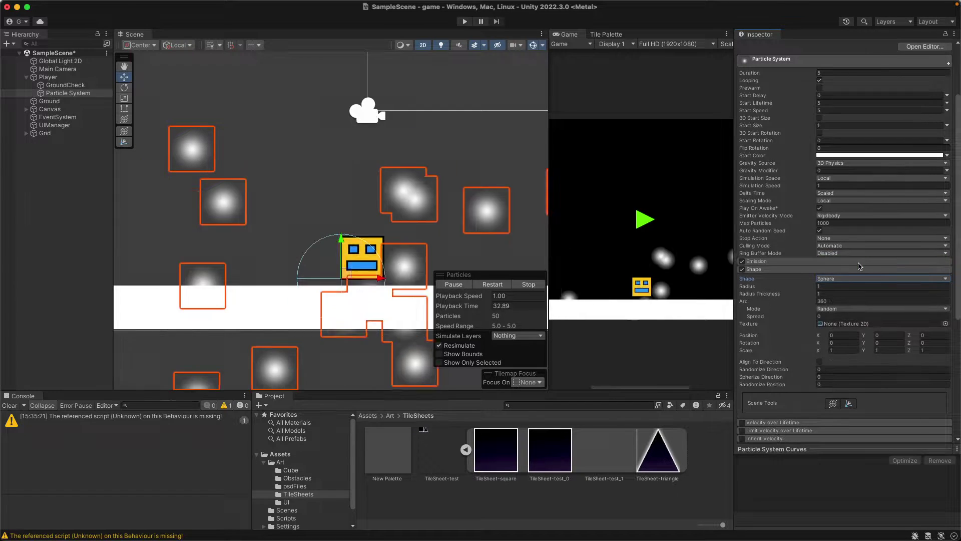
{"action": "left_click", "coordinate": [855, 279]}
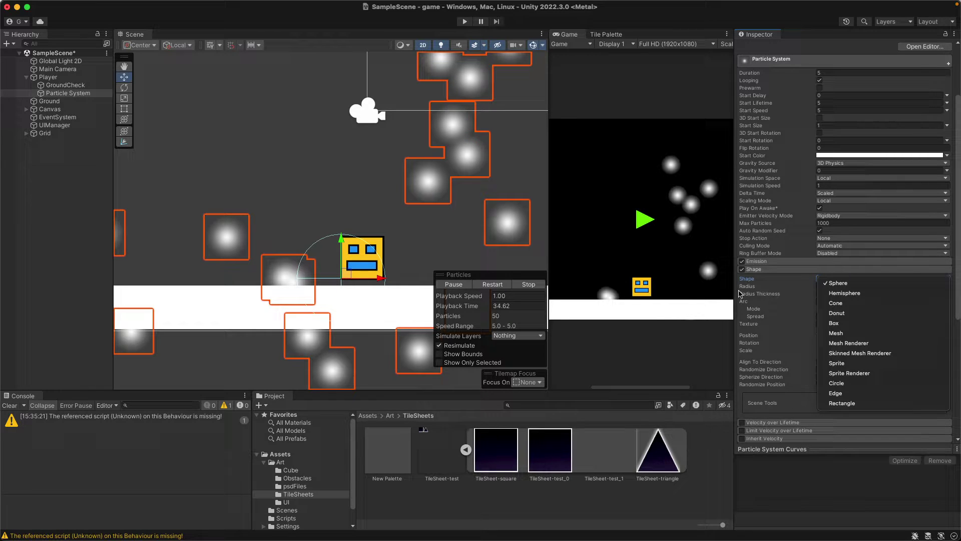
Step: Switch the emitter shape back to Cone and set its Arc to 50
{"action": "left_click", "coordinate": [814, 271]}
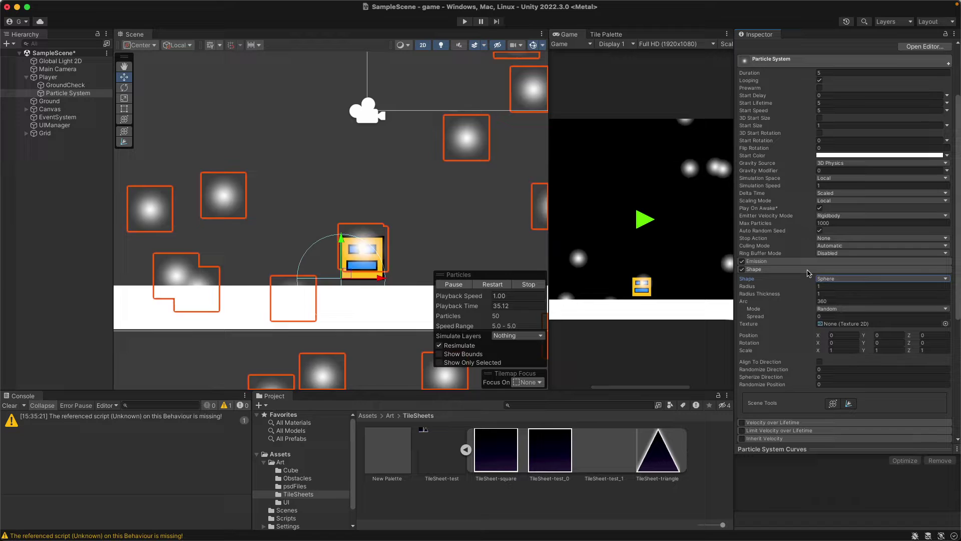
{"action": "left_click", "coordinate": [844, 300]}
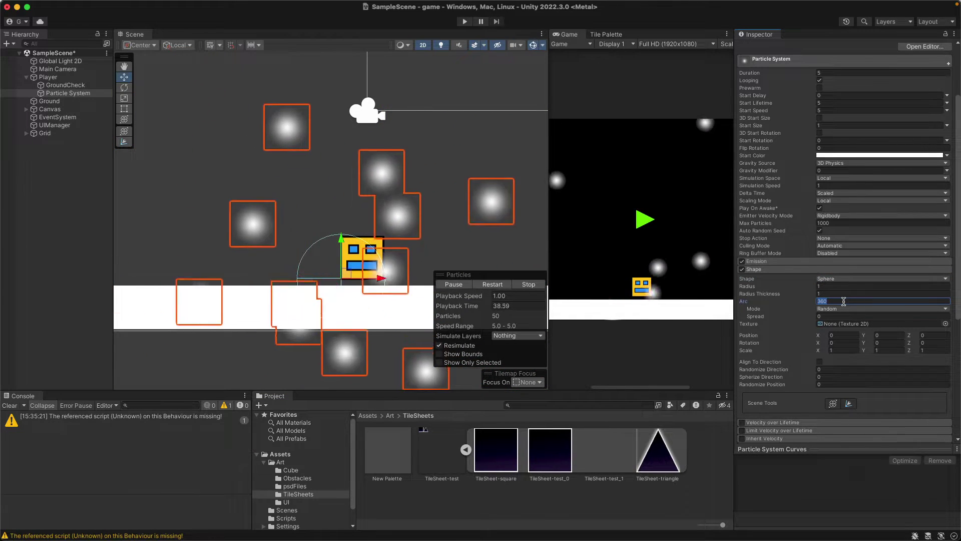
{"action": "left_click", "coordinate": [842, 279]}
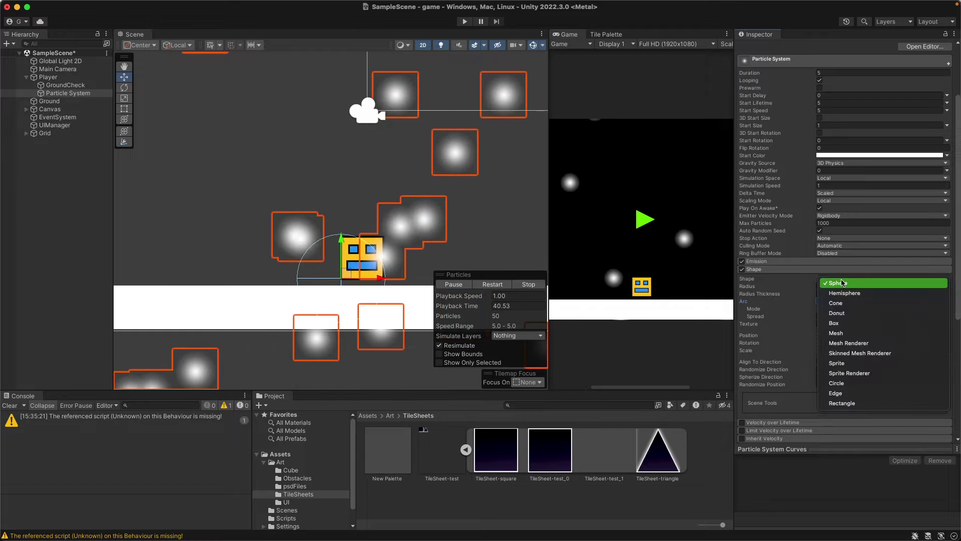
{"action": "left_click", "coordinate": [849, 304]}
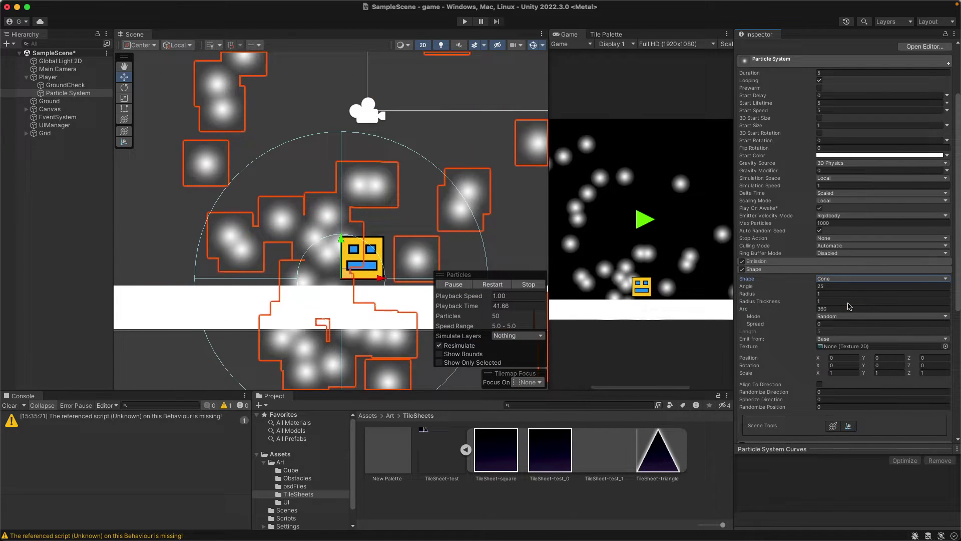
{"action": "left_click", "coordinate": [841, 308]}
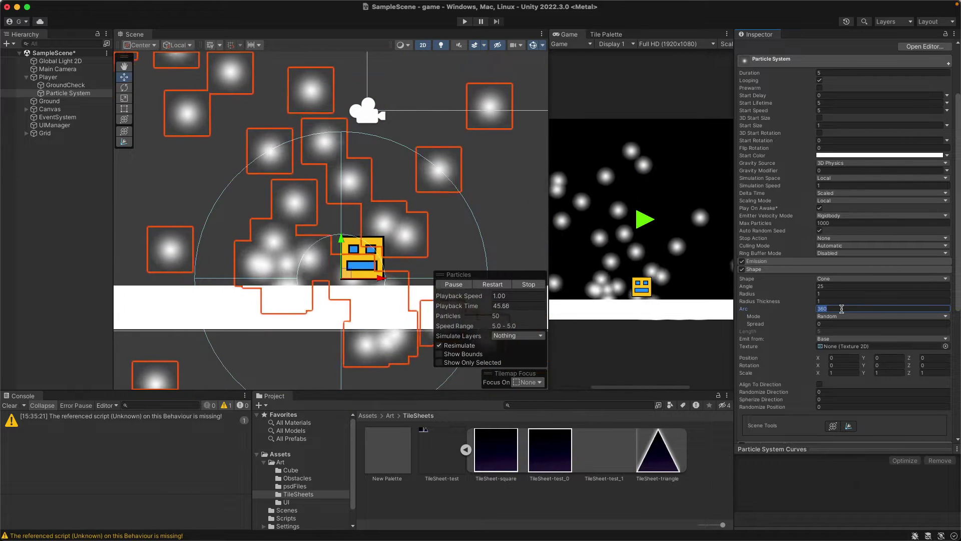
{"action": "type", "text": "50"}
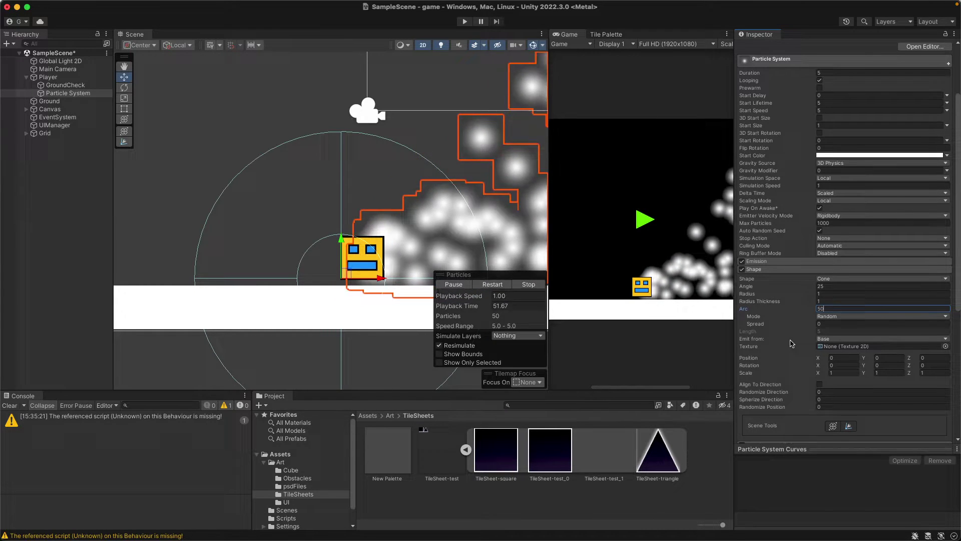
Step: Reduce the cone emitter's Arc from 50 to 25 for a tighter stream
{"action": "scroll", "coordinate": [792, 344], "scroll_direction": "up", "scroll_amount": 1}
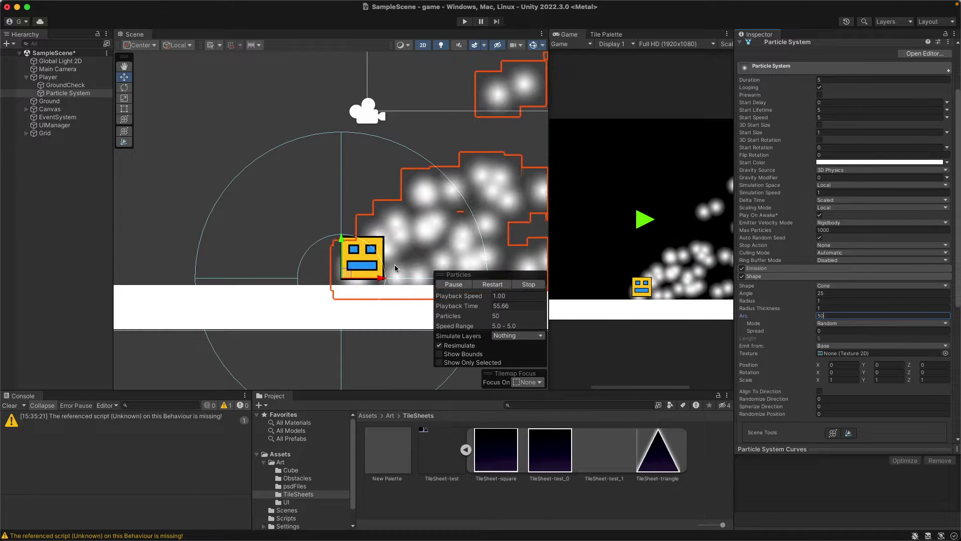
{"action": "middle_click_drag", "start_coordinate": [389, 270], "coordinate": [290, 260]}
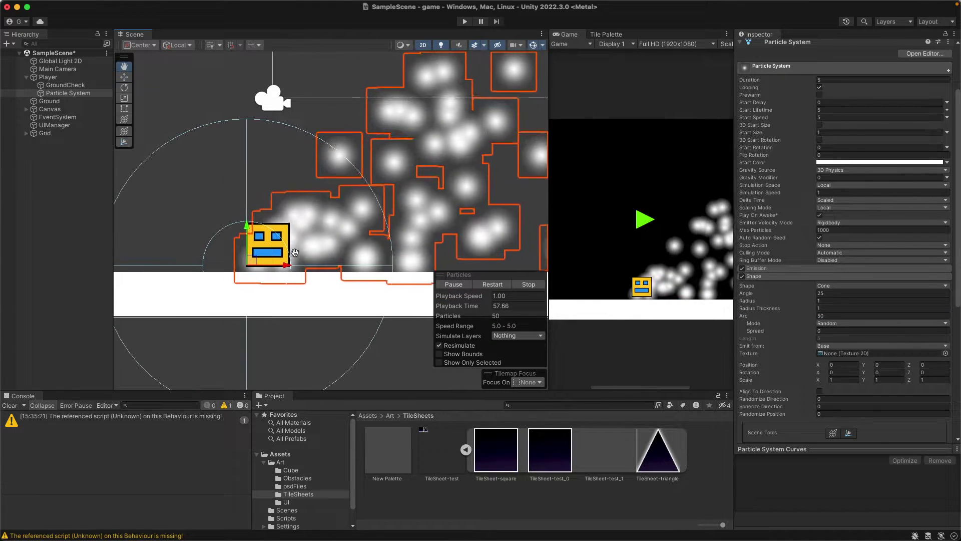
{"action": "left_click", "coordinate": [837, 315]}
{"action": "type", "text": "25"}
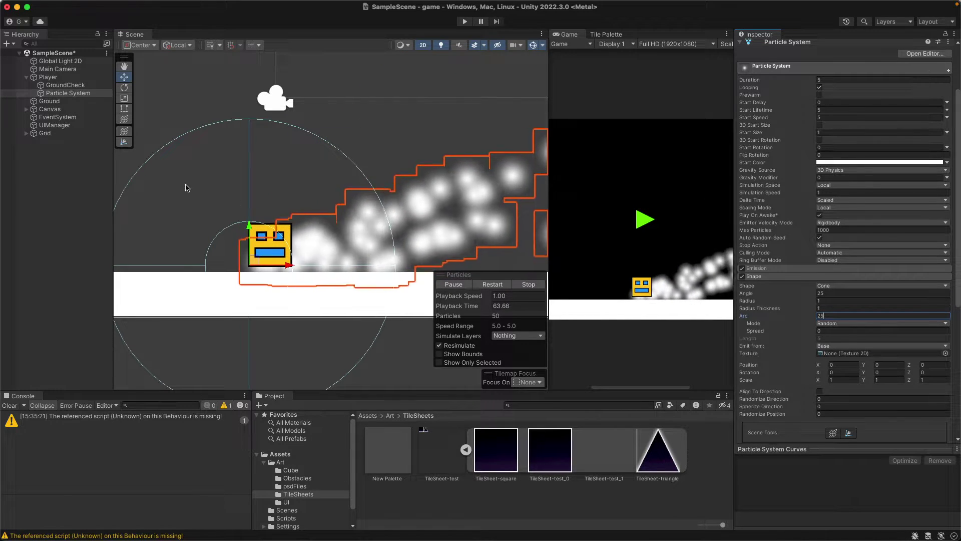
Step: Rotate the emitter so the particle stream trails up-left behind the Player cube
{"action": "left_click_drag", "start_coordinate": [295, 259], "coordinate": [245, 224]}
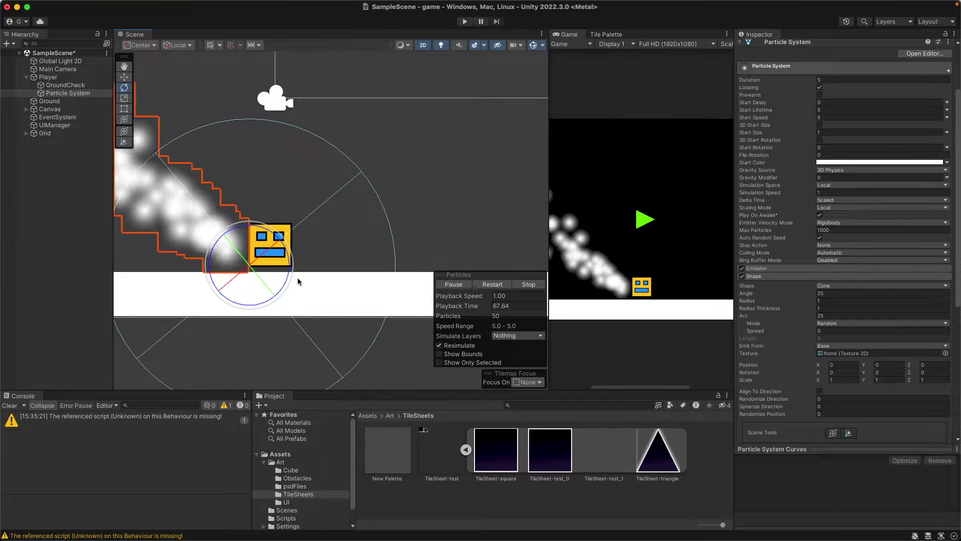
{"action": "left_click_drag", "start_coordinate": [298, 281], "coordinate": [298, 269]}
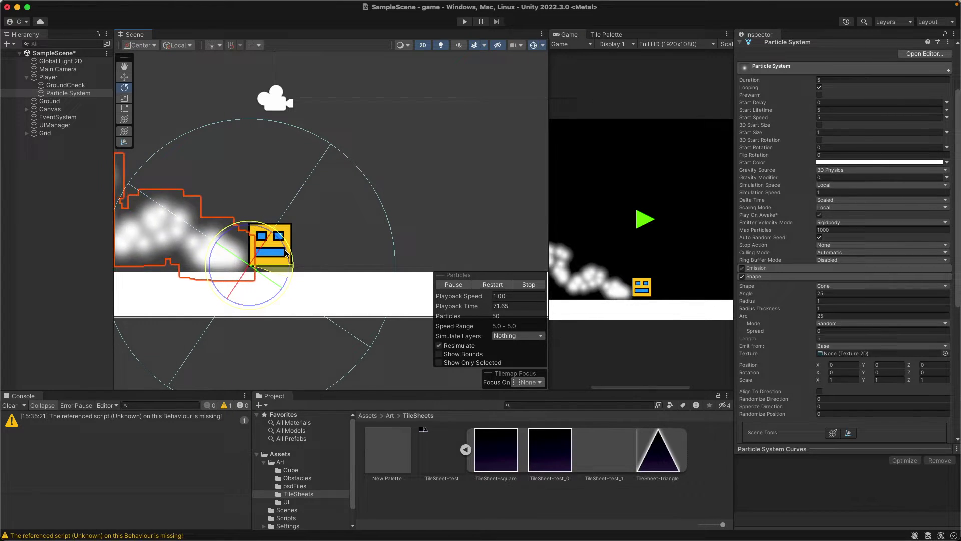
Step: Set the Renderer module's material to Default-Line so particles render as solid white squares
{"action": "left_click", "coordinate": [781, 276]}
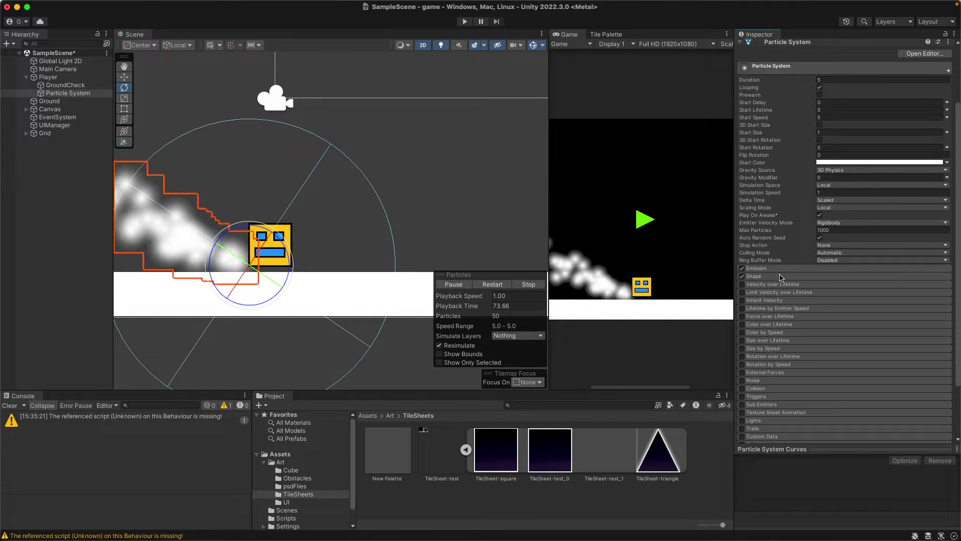
{"action": "scroll", "coordinate": [807, 317], "scroll_direction": "down", "scroll_amount": 5}
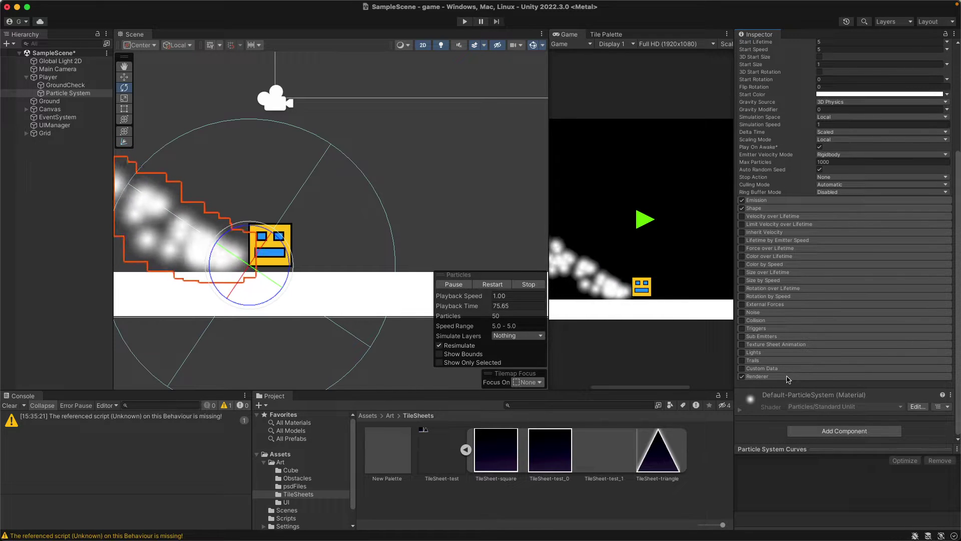
{"action": "left_click", "coordinate": [789, 377]}
{"action": "scroll", "coordinate": [843, 347], "scroll_direction": "down", "scroll_amount": 8}
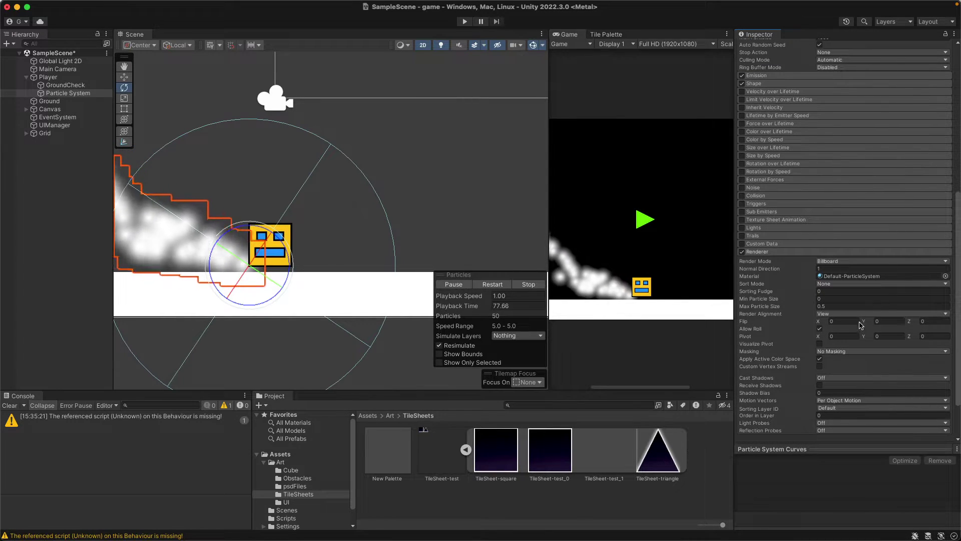
{"action": "left_click", "coordinate": [945, 276]}
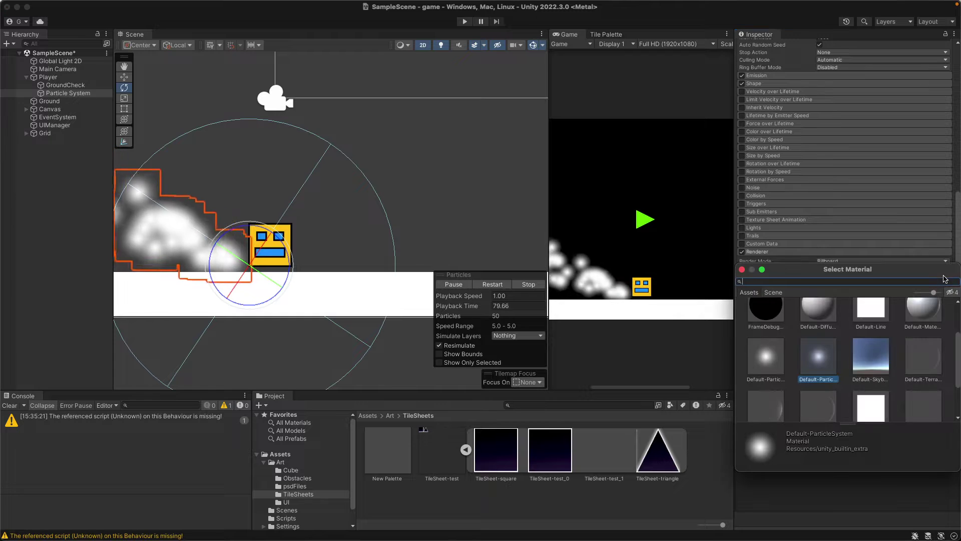
{"action": "scroll", "coordinate": [835, 373], "scroll_direction": "up", "scroll_amount": 2}
{"action": "left_click", "coordinate": [876, 322]}
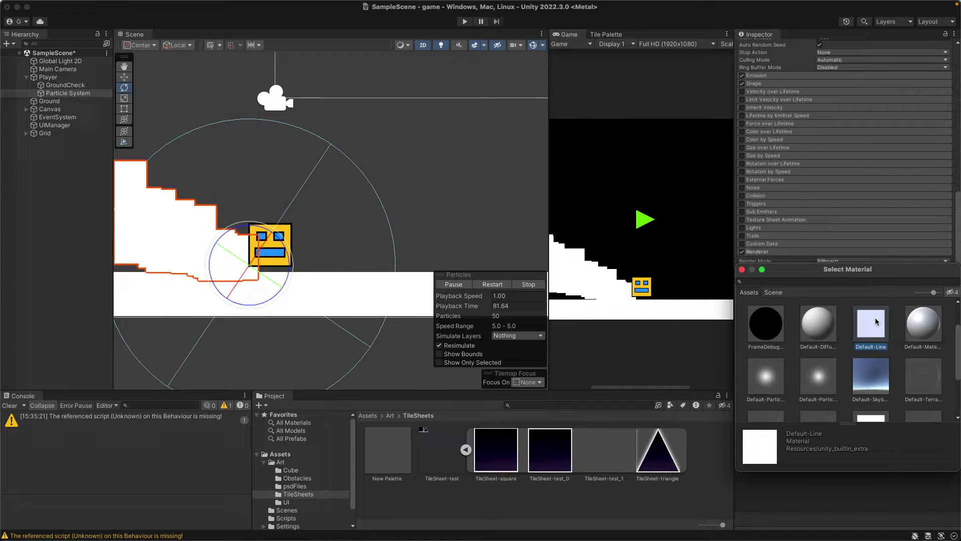
{"action": "left_click", "coordinate": [742, 269]}
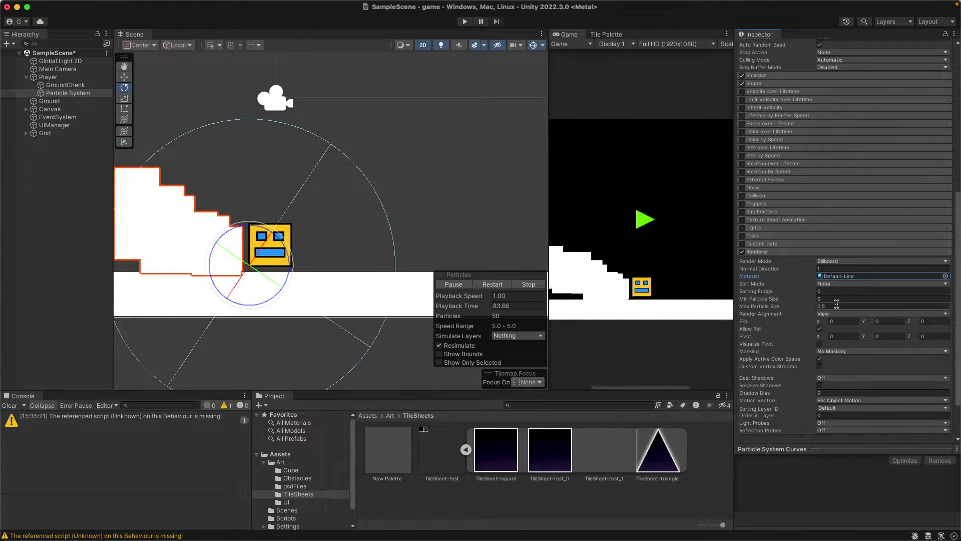
{"action": "scroll", "coordinate": [836, 304], "scroll_direction": "up", "scroll_amount": 4}
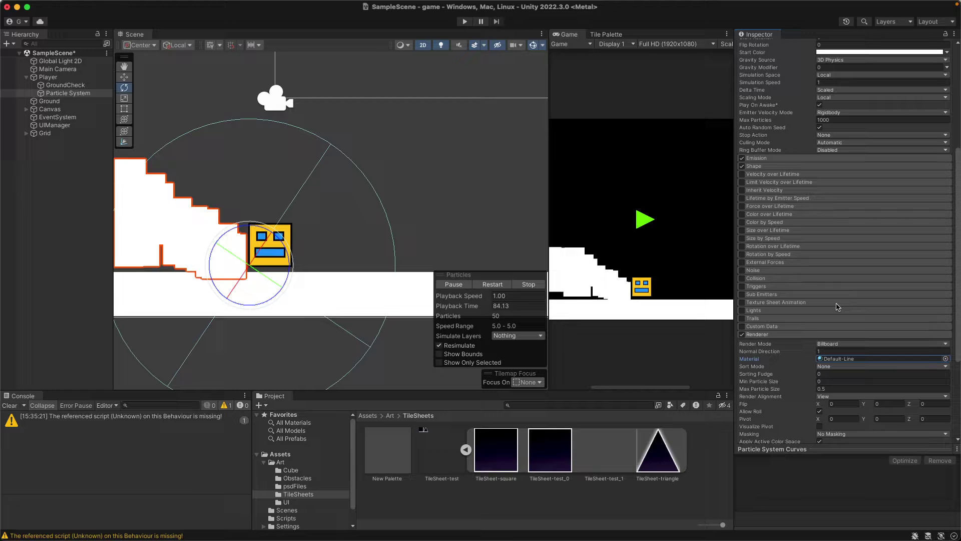
{"action": "left_click", "coordinate": [773, 338]}
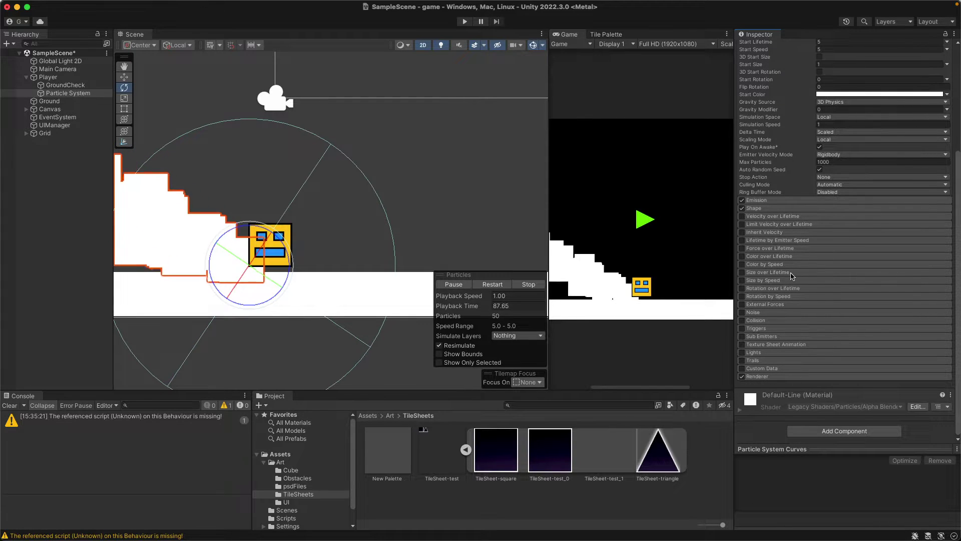
{"action": "scroll", "coordinate": [793, 275], "scroll_direction": "up", "scroll_amount": 5}
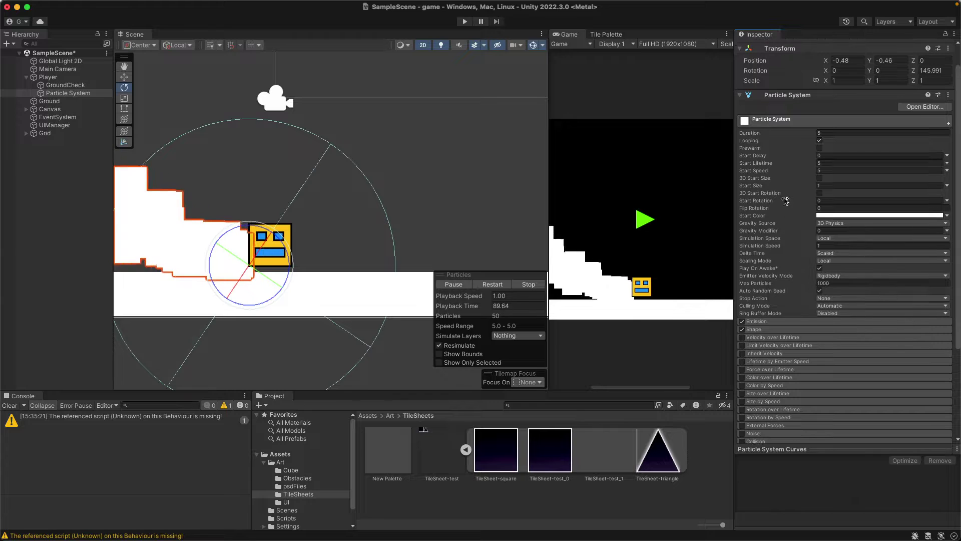
Step: Make Start Size Random Between Two Constants, with 0.1 minimum and 0.3 maximum
{"action": "scroll", "coordinate": [784, 170], "scroll_direction": "down", "scroll_amount": 1}
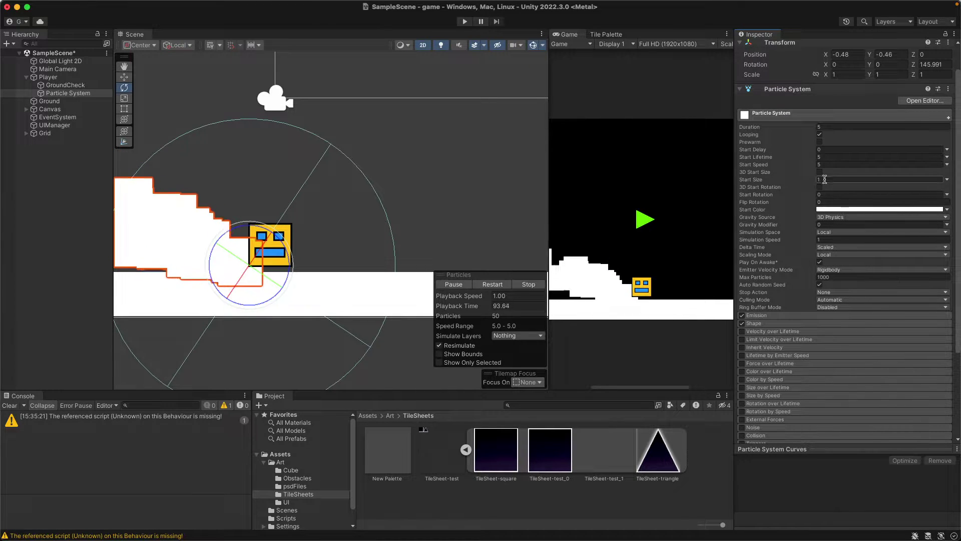
{"action": "left_click", "coordinate": [947, 180]}
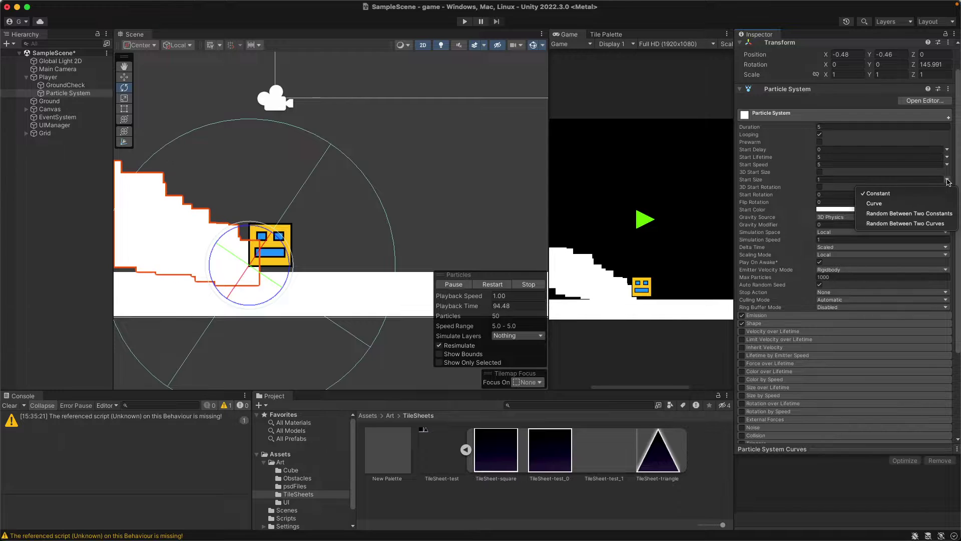
{"action": "left_click", "coordinate": [922, 218]}
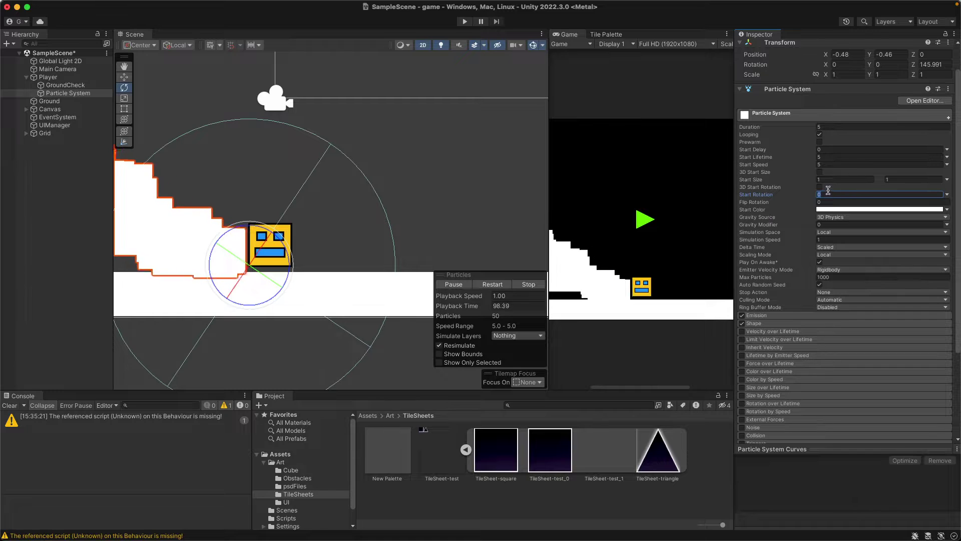
{"action": "left_click", "coordinate": [845, 180]}
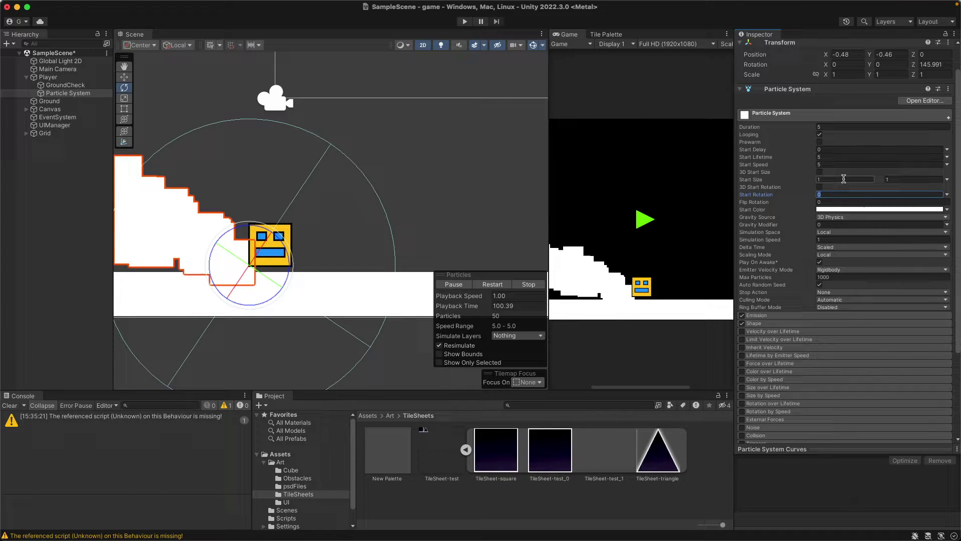
{"action": "type", "text": "03"}
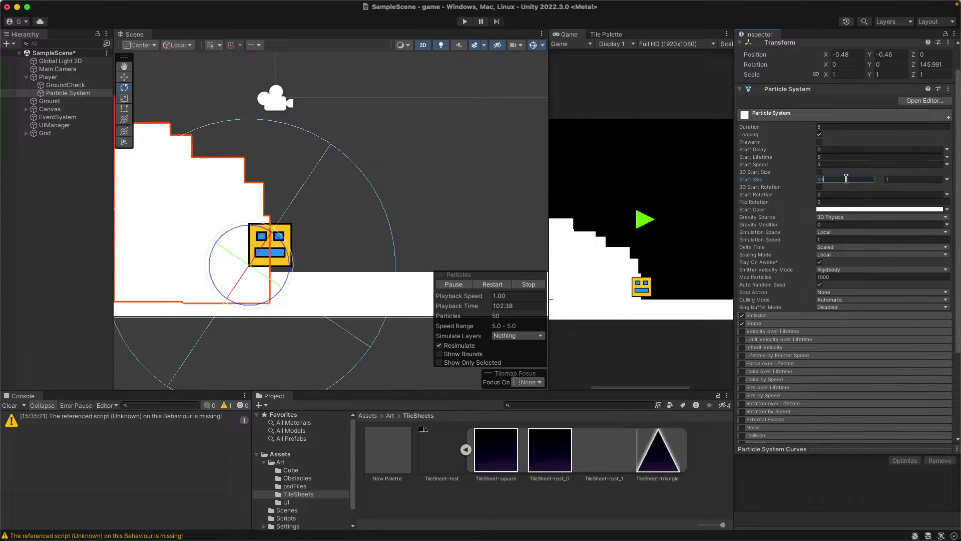
{"action": "key", "text": "BackSpace"}
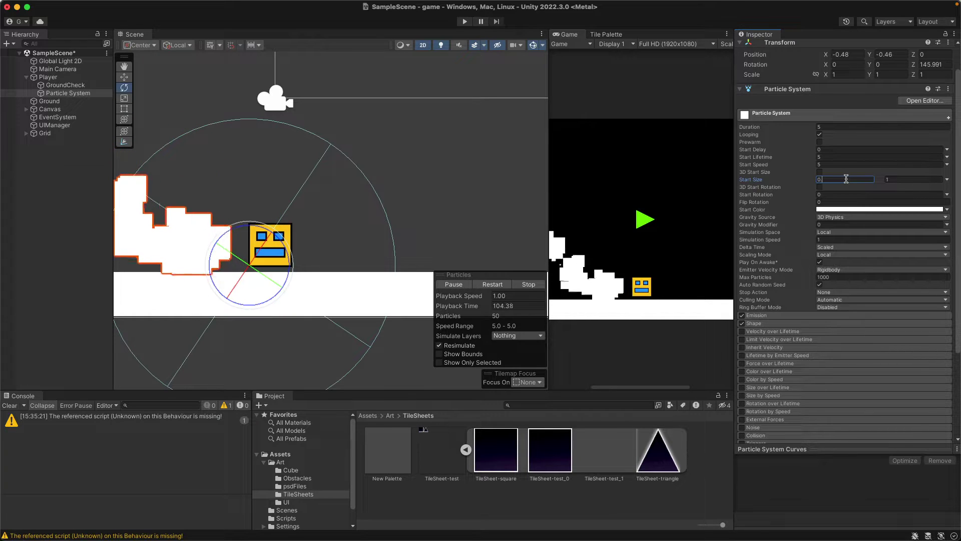
{"action": "left_click", "coordinate": [903, 178]}
{"action": "type", "text": "0"}
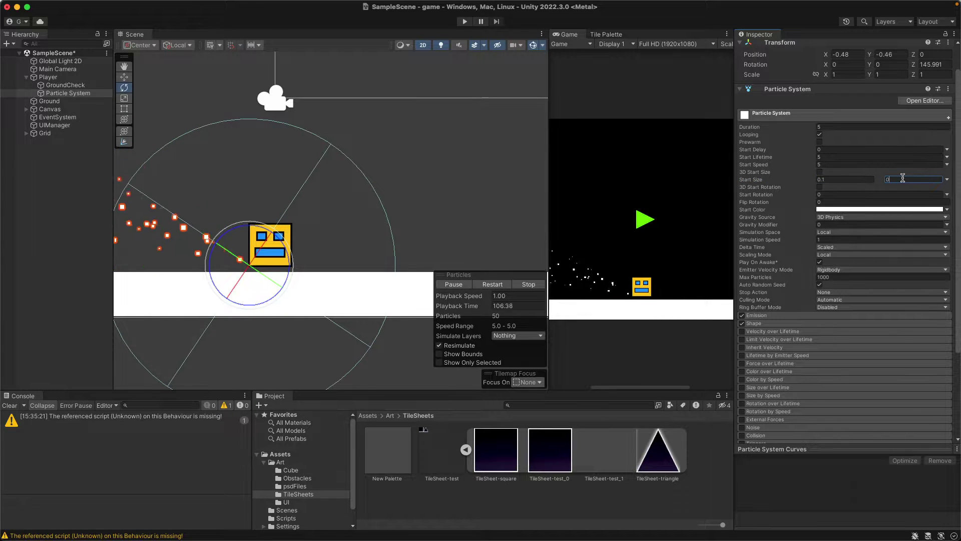
{"action": "type", "text": ".5"}
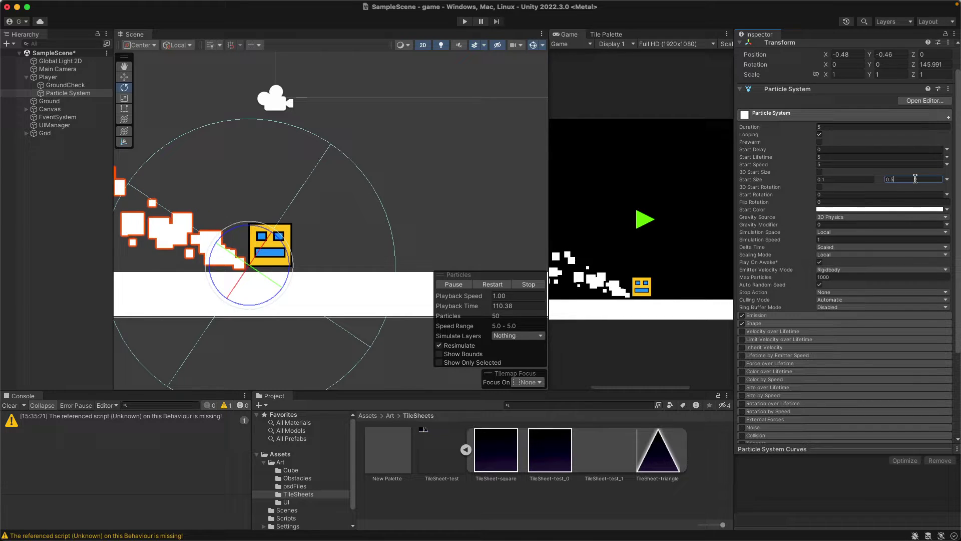
{"action": "type", "text": "3"}
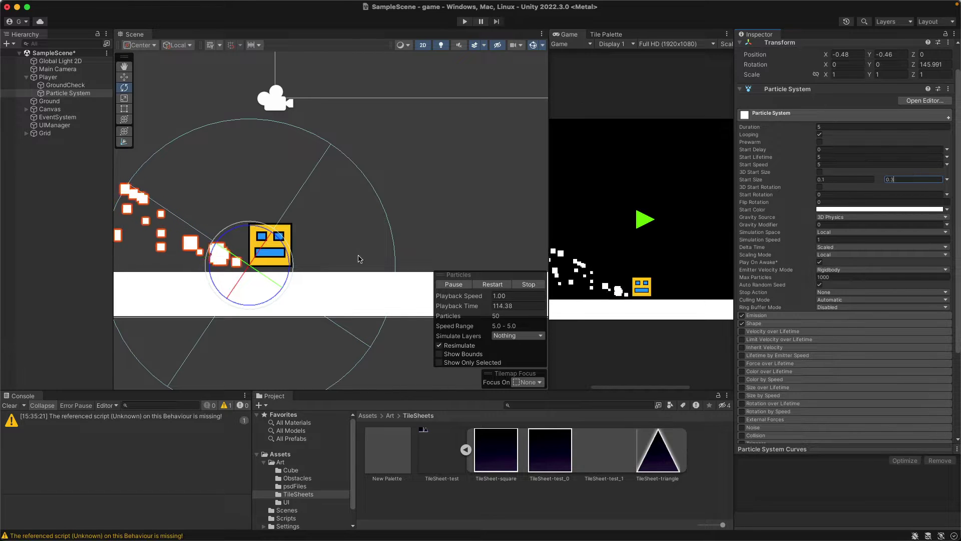
{"action": "left_click", "coordinate": [124, 77]}
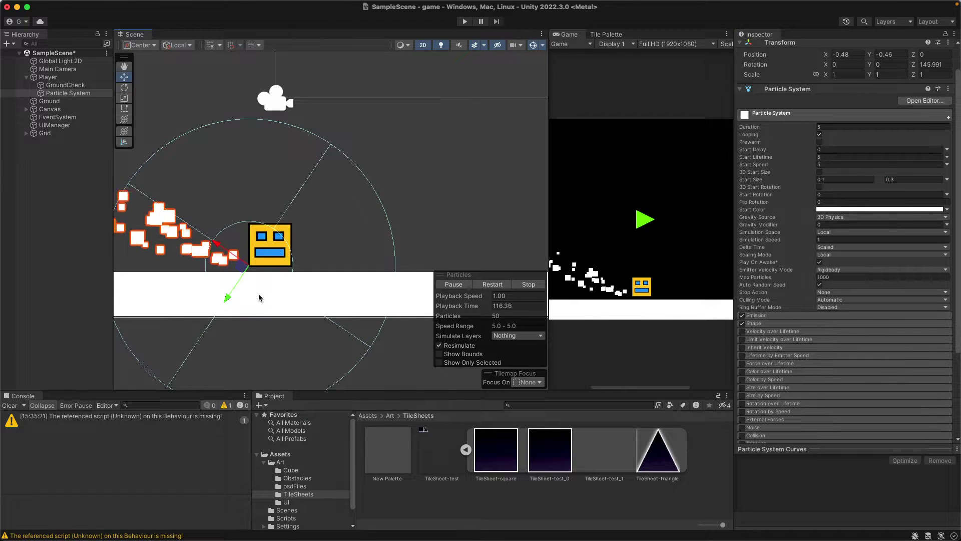
Step: Drag the Particle System down behind the Player cube to about X -0.12, Y -0.62
{"action": "left_click_drag", "start_coordinate": [238, 261], "coordinate": [242, 308]}
{"action": "left_click_drag", "start_coordinate": [231, 254], "coordinate": [230, 253]}
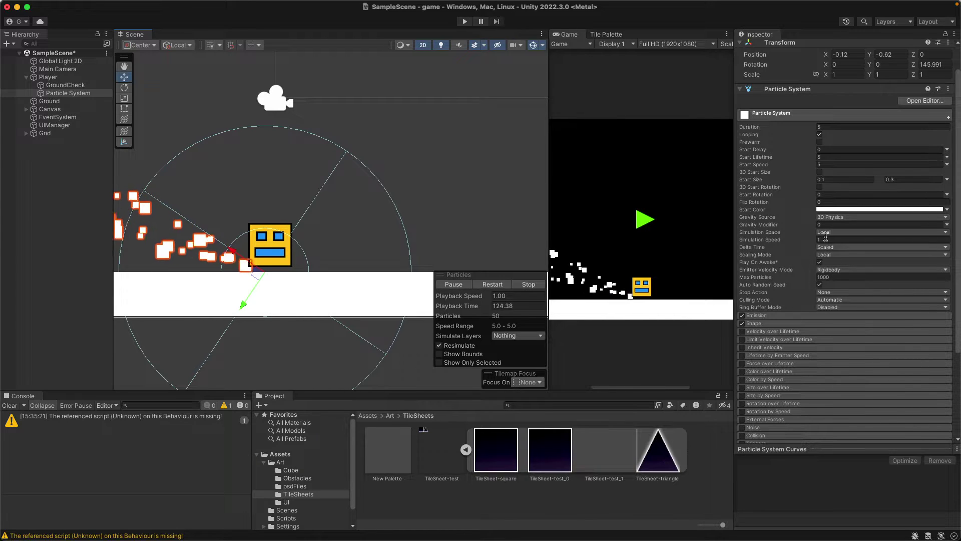
Step: Switch Start Color to Random Between Two Gradients and make the first gradient's left key medium grey
{"action": "left_click", "coordinate": [947, 211]}
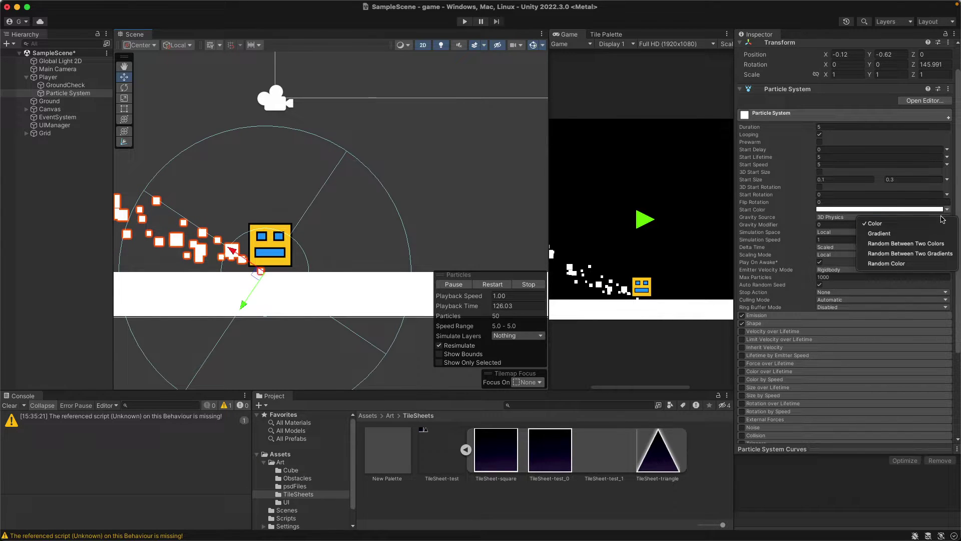
{"action": "left_click", "coordinate": [934, 245]}
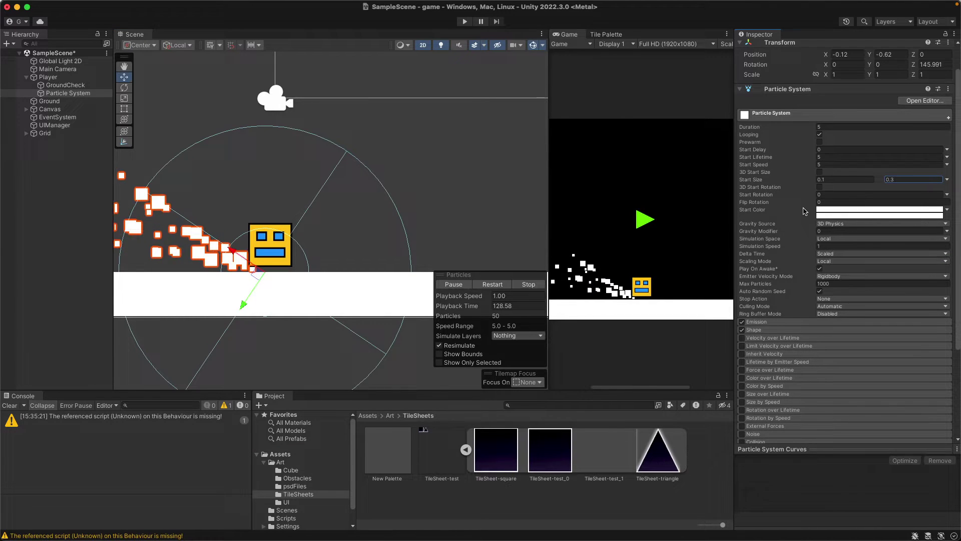
{"action": "left_click", "coordinate": [871, 212]}
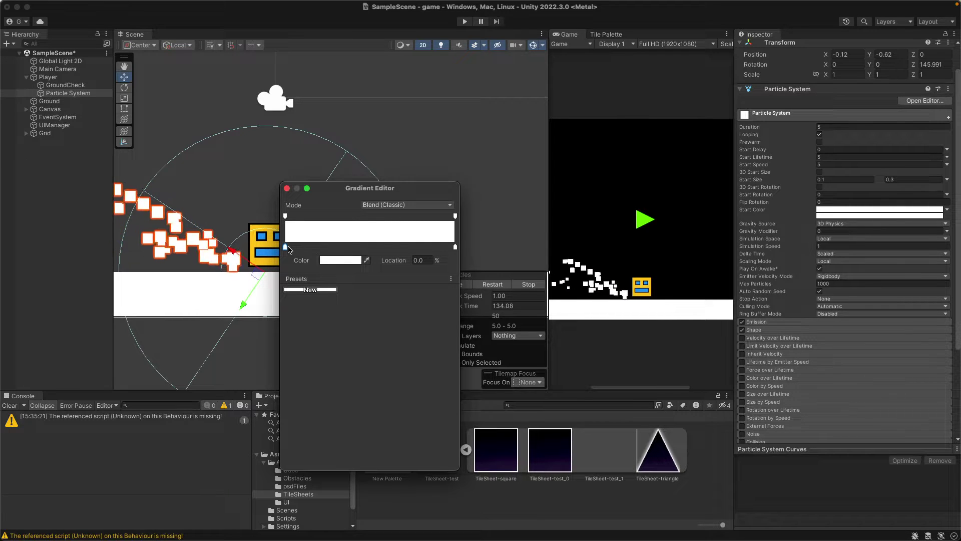
{"action": "left_click", "coordinate": [340, 260]}
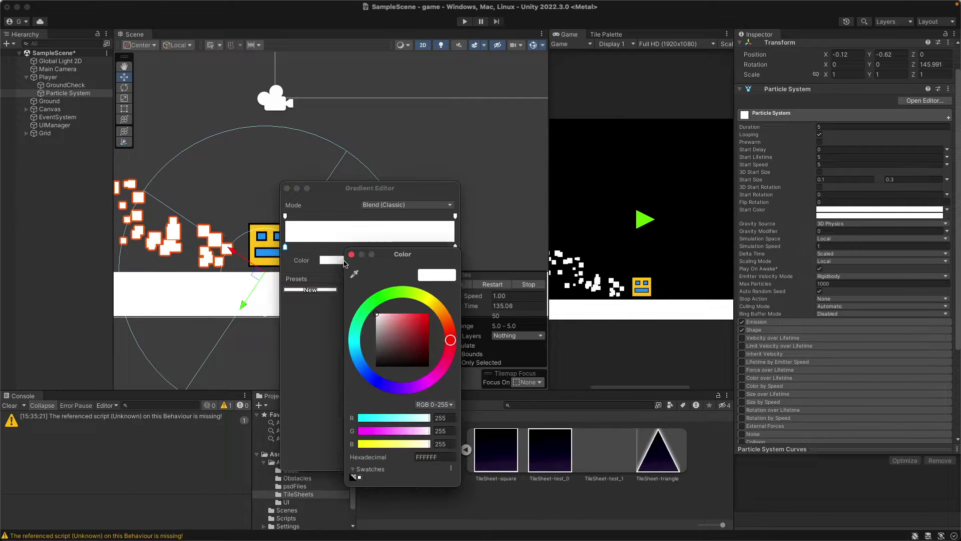
{"action": "left_click", "coordinate": [371, 343]}
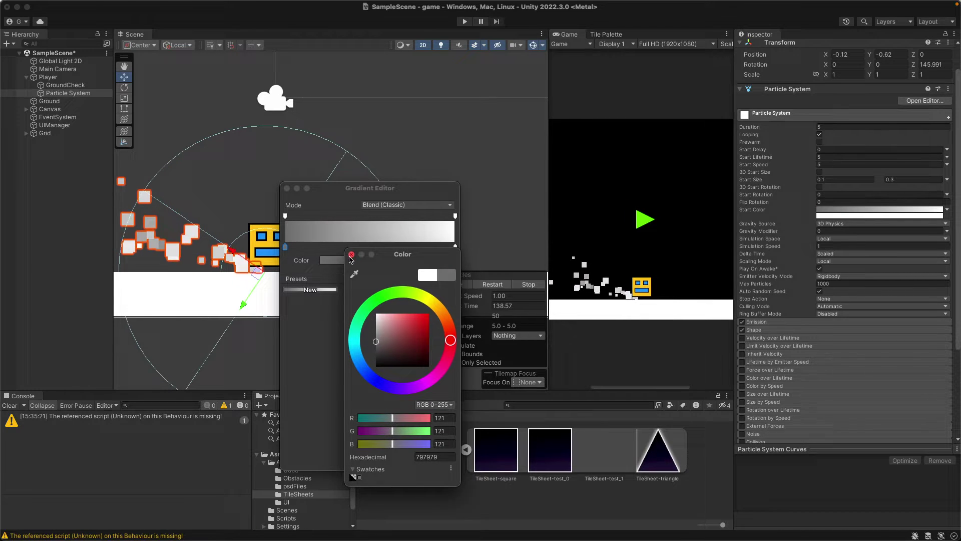
{"action": "left_click", "coordinate": [352, 255]}
Step: Darken the first gradient's right key to grey 5C5C5C, then open the second gradient
{"action": "left_click", "coordinate": [455, 247]}
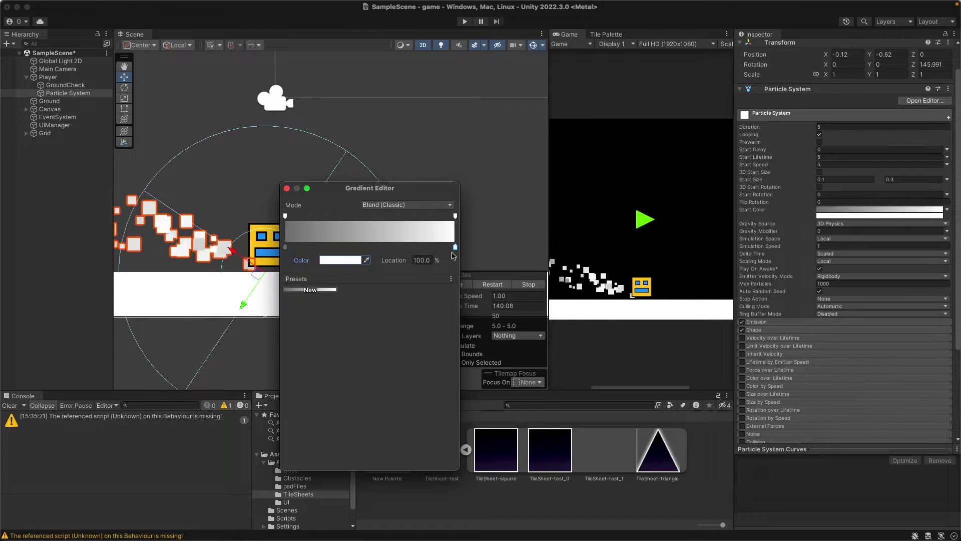
{"action": "left_click", "coordinate": [350, 260]}
{"action": "left_click", "coordinate": [378, 346]}
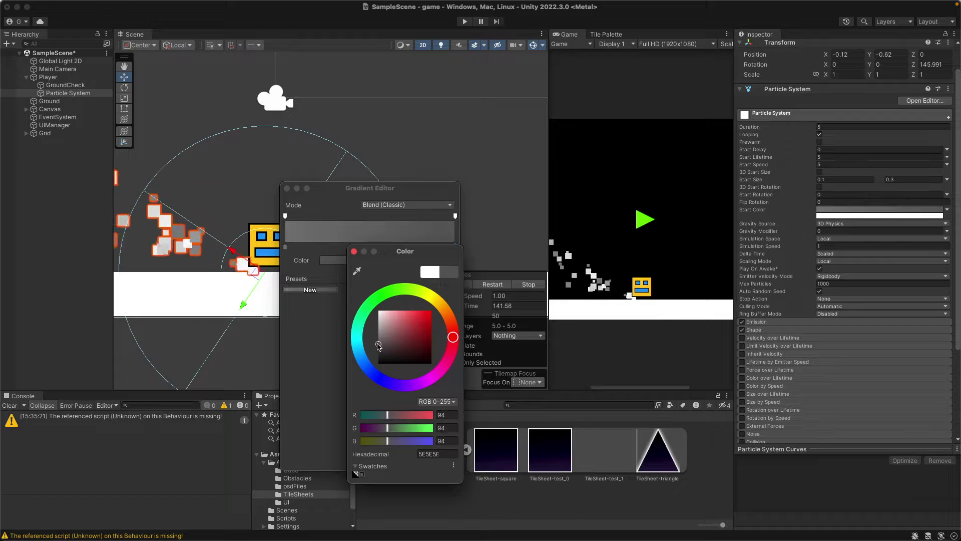
{"action": "left_click", "coordinate": [354, 252]}
{"action": "left_click", "coordinate": [287, 188]}
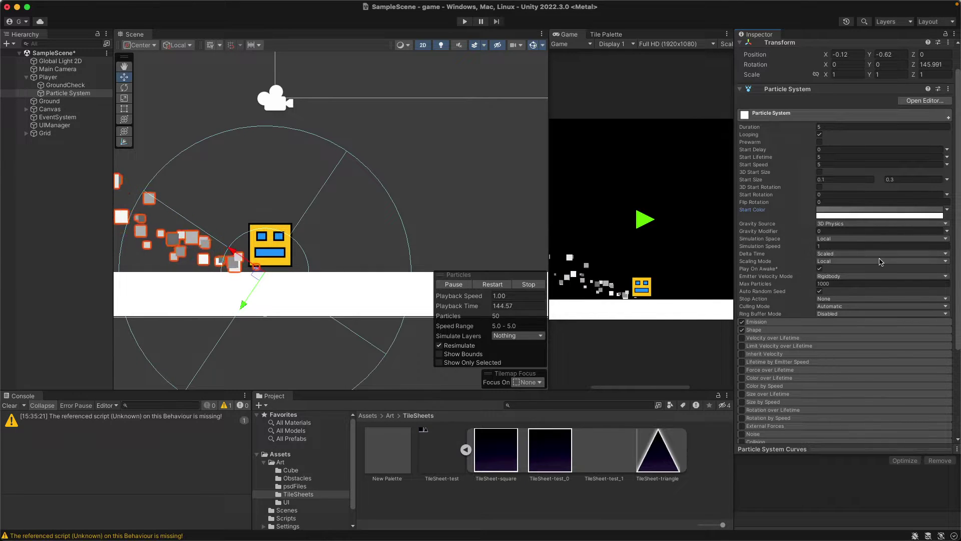
{"action": "left_click", "coordinate": [883, 215]}
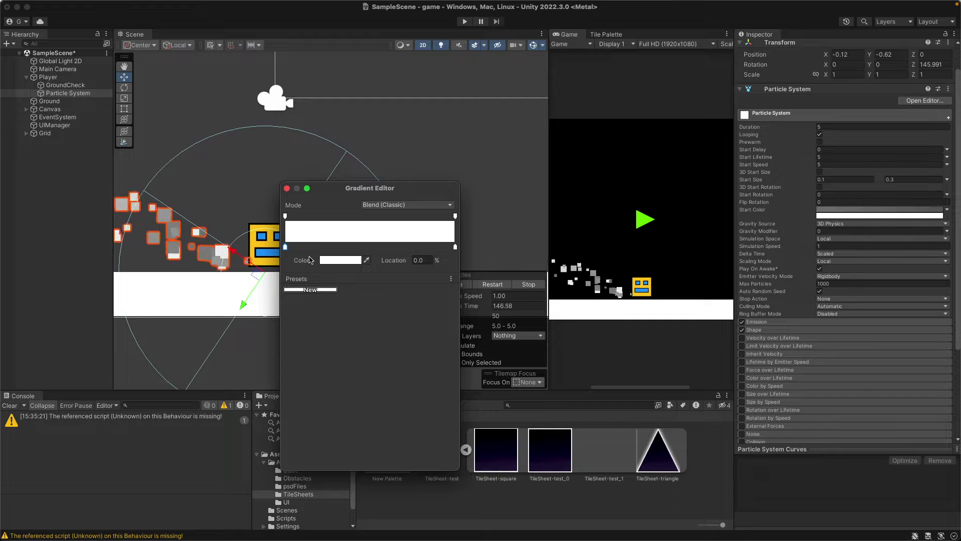
Step: Set the second gradient's left key to pale yellow F1E8A3
{"action": "left_click", "coordinate": [336, 260]}
{"action": "left_click", "coordinate": [425, 300]}
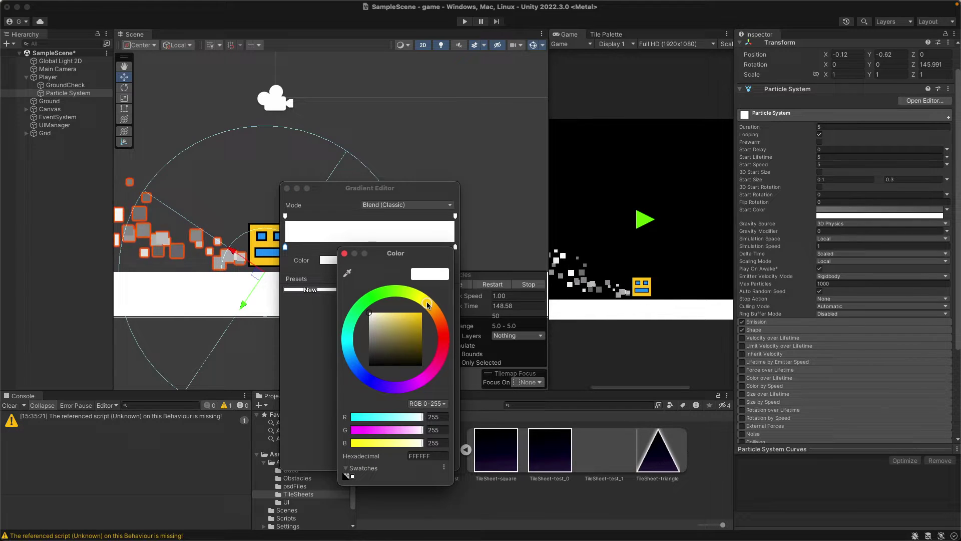
{"action": "left_click", "coordinate": [387, 316]}
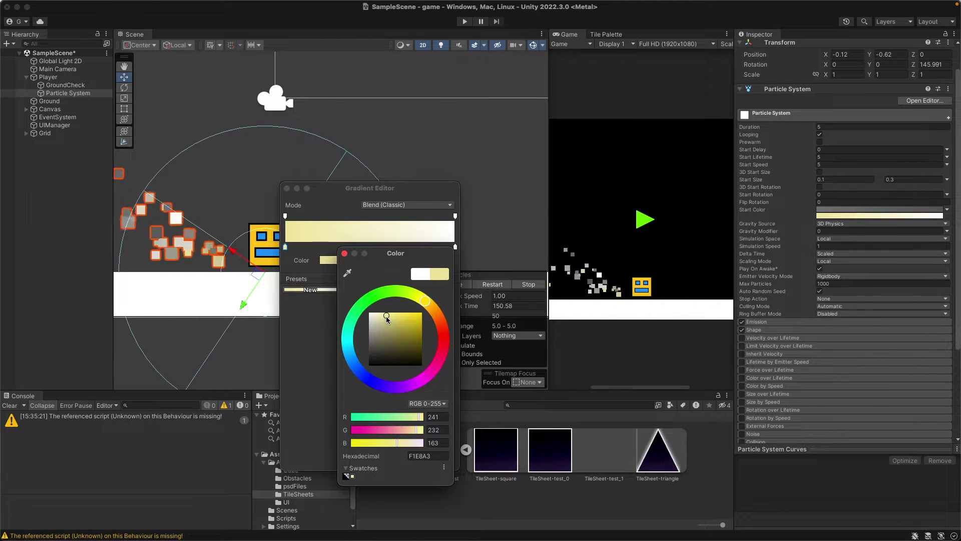
{"action": "left_click", "coordinate": [344, 253]}
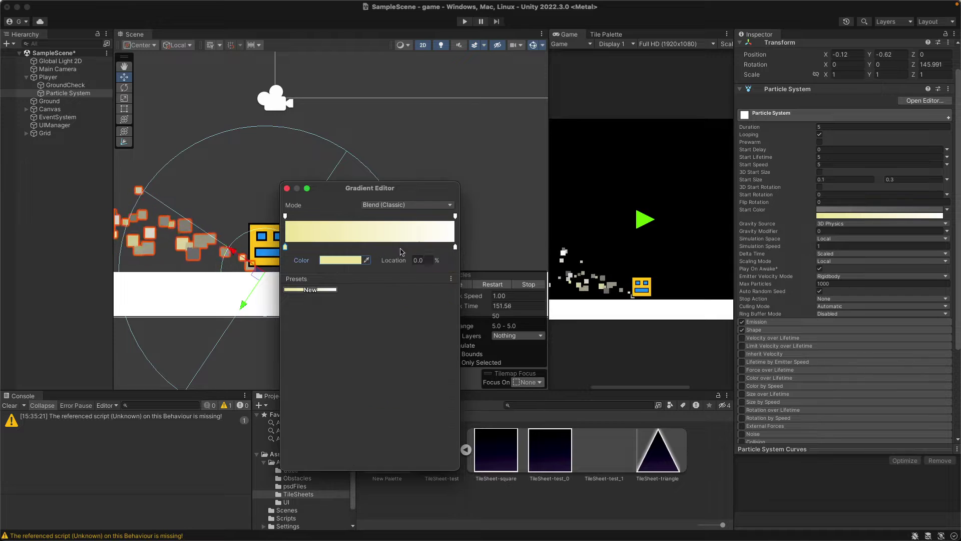
Step: Set the second gradient's right key to dark gold, about A98600
{"action": "left_click", "coordinate": [455, 246]}
{"action": "left_click", "coordinate": [352, 260]}
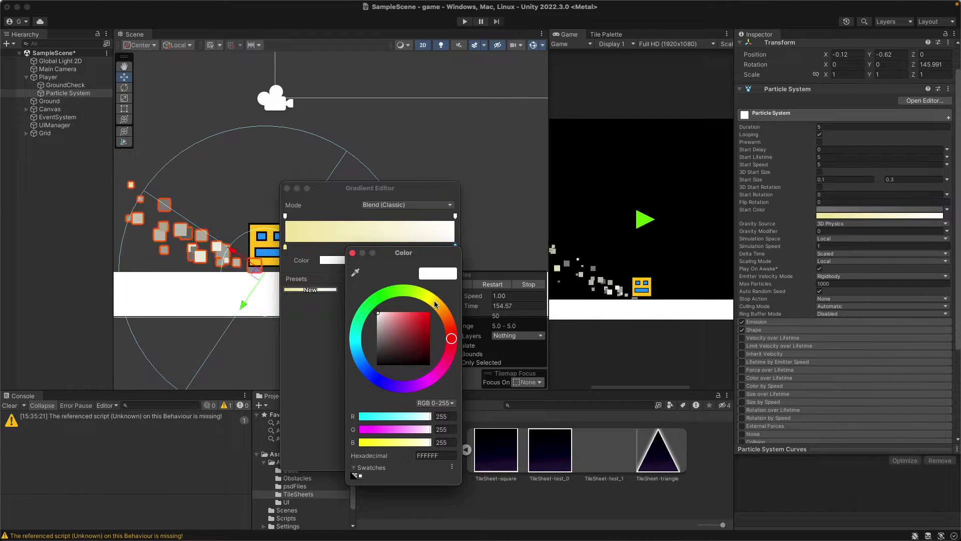
{"action": "left_click", "coordinate": [435, 304]}
{"action": "left_click_drag", "start_coordinate": [429, 346], "coordinate": [435, 349]}
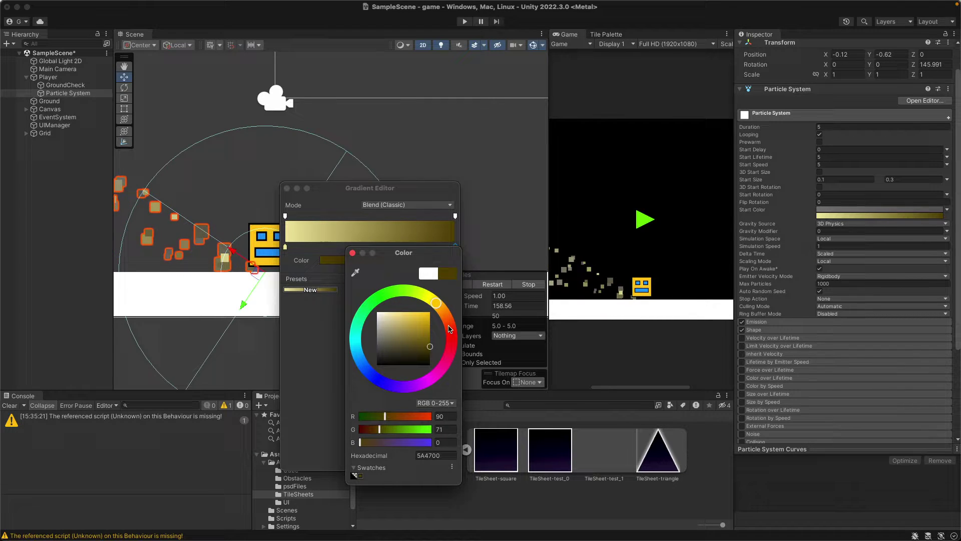
{"action": "left_click", "coordinate": [430, 331]}
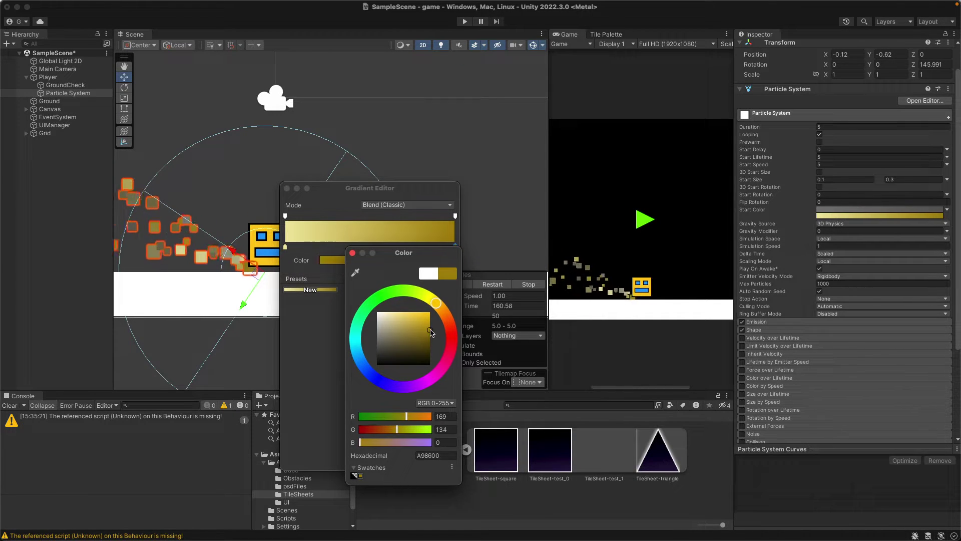
{"action": "left_click_drag", "start_coordinate": [431, 332], "coordinate": [433, 335]}
Step: Close the Gradient Editor, widen the Game view, and move the Player cube left to X -10.56
{"action": "left_click", "coordinate": [287, 188]}
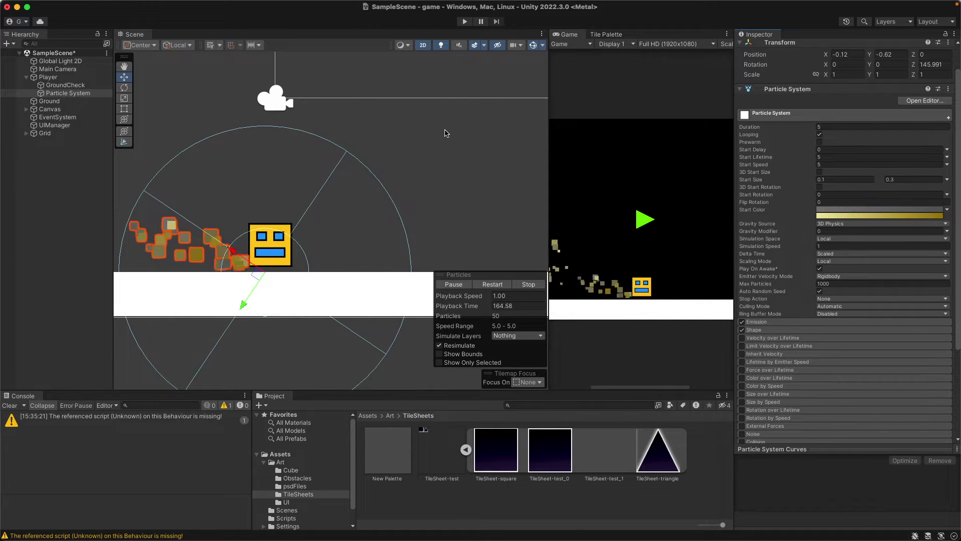
{"action": "left_click_drag", "start_coordinate": [550, 130], "coordinate": [241, 129]}
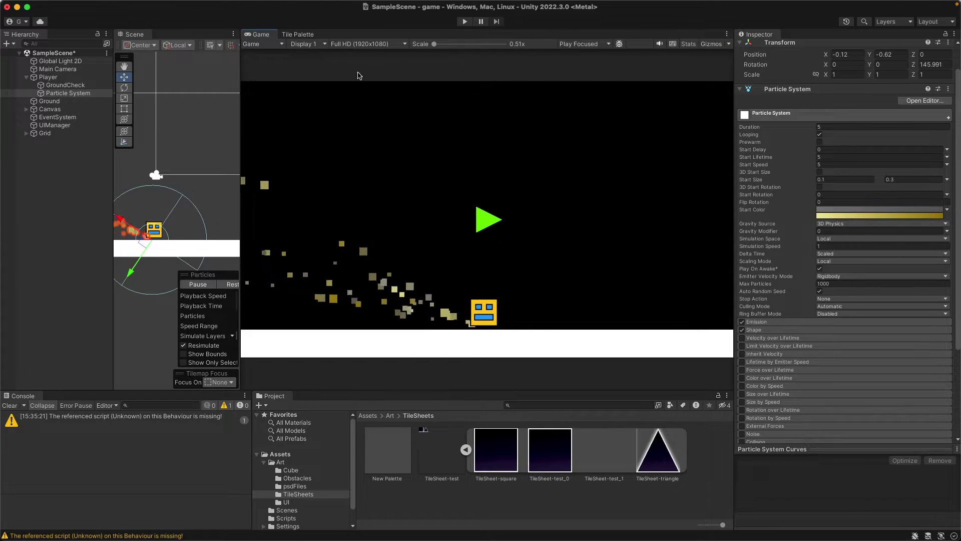
{"action": "left_click", "coordinate": [158, 234]}
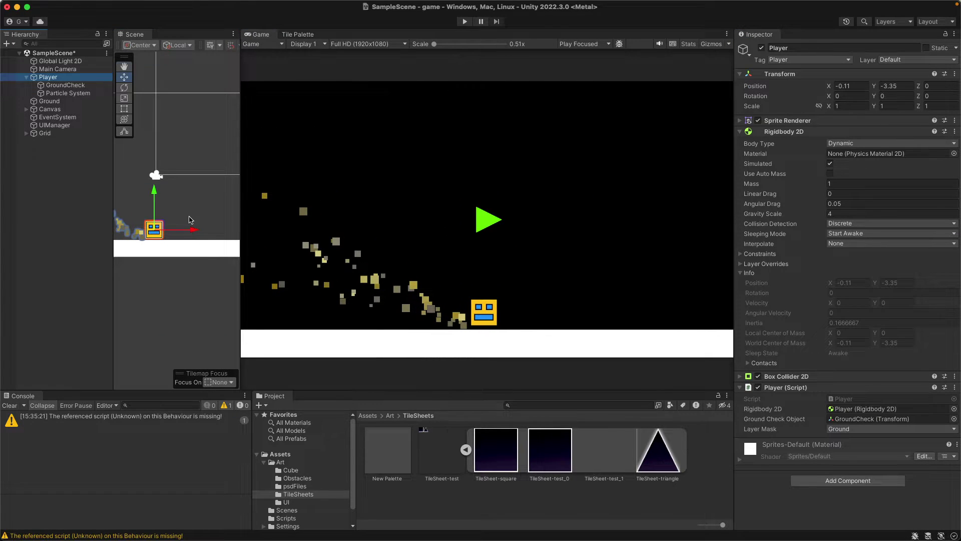
{"action": "middle_click_drag", "start_coordinate": [191, 219], "coordinate": [216, 232]}
{"action": "left_click_drag", "start_coordinate": [224, 242], "coordinate": [161, 235]}
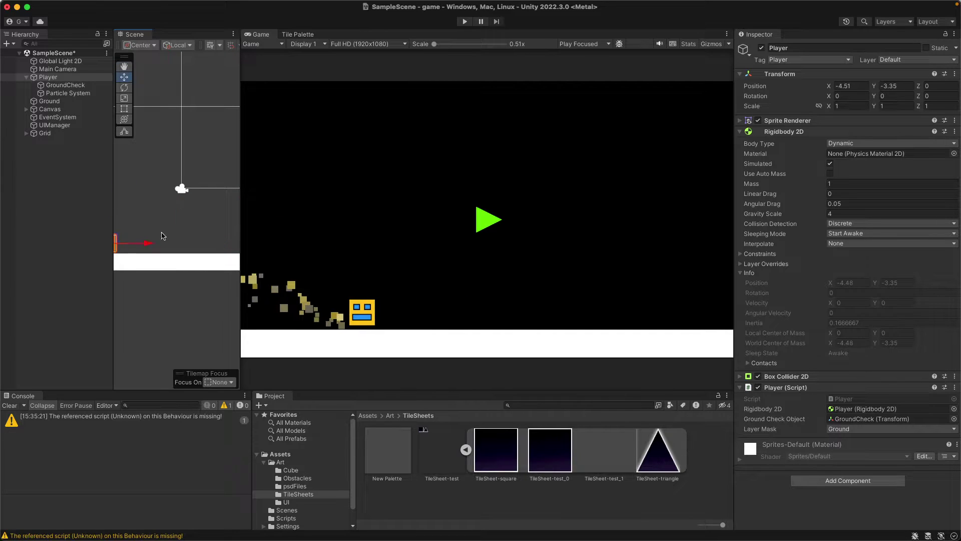
{"action": "middle_click_drag", "start_coordinate": [161, 236], "coordinate": [234, 249]}
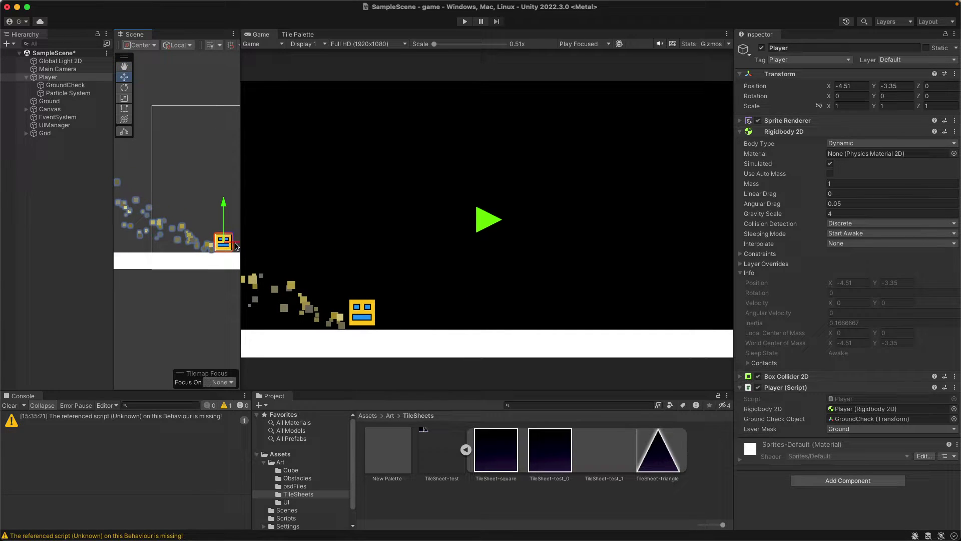
{"action": "left_click_drag", "start_coordinate": [236, 246], "coordinate": [137, 245]}
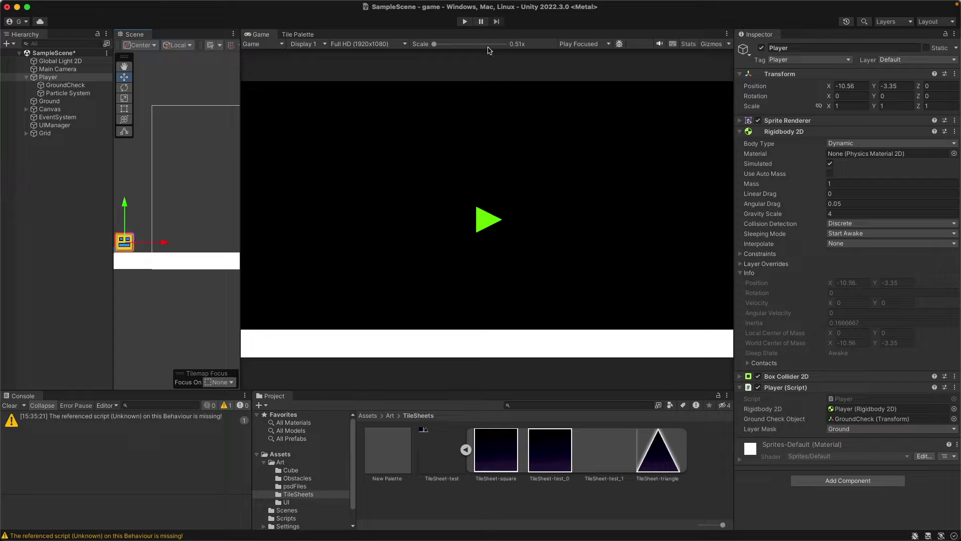
Step: Play-test the game, jumping twice to watch the particle trail, then stop play mode
{"action": "left_click", "coordinate": [464, 21]}
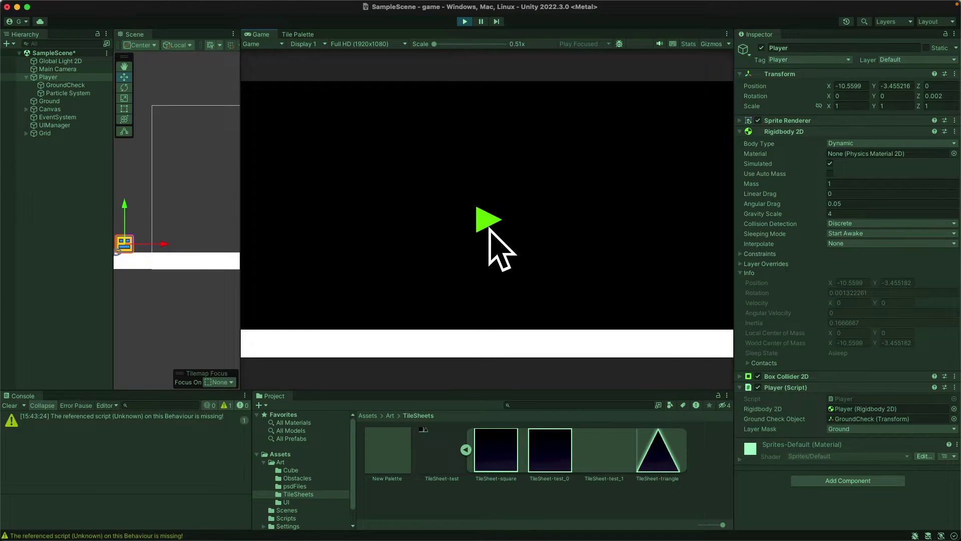
{"action": "key", "text": "space"}
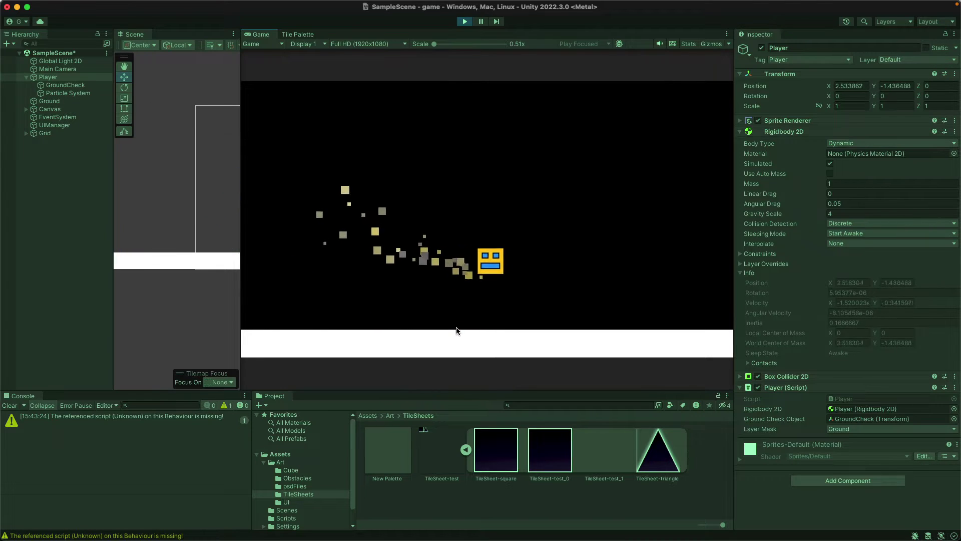
{"action": "key", "text": "space"}
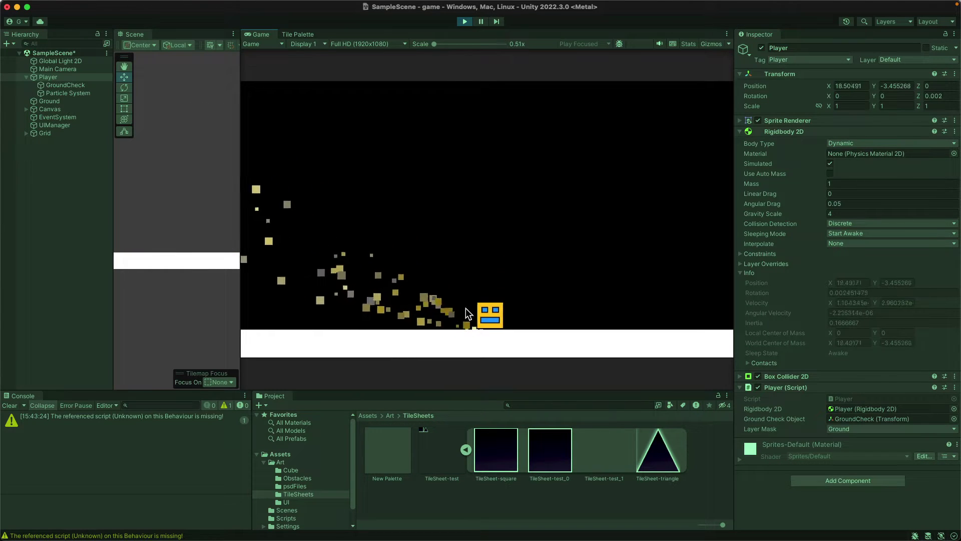
{"action": "left_click", "coordinate": [465, 22]}
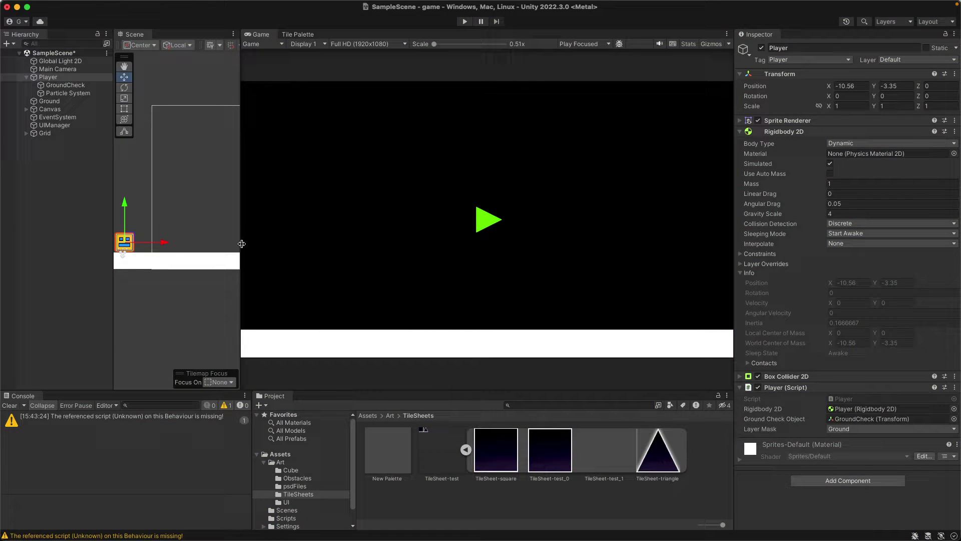
{"action": "left_click_drag", "start_coordinate": [242, 244], "coordinate": [391, 245]}
Step: Frame the Player in the Scene view and show the Particle System's settings in the Inspector
{"action": "key", "text": "f"}
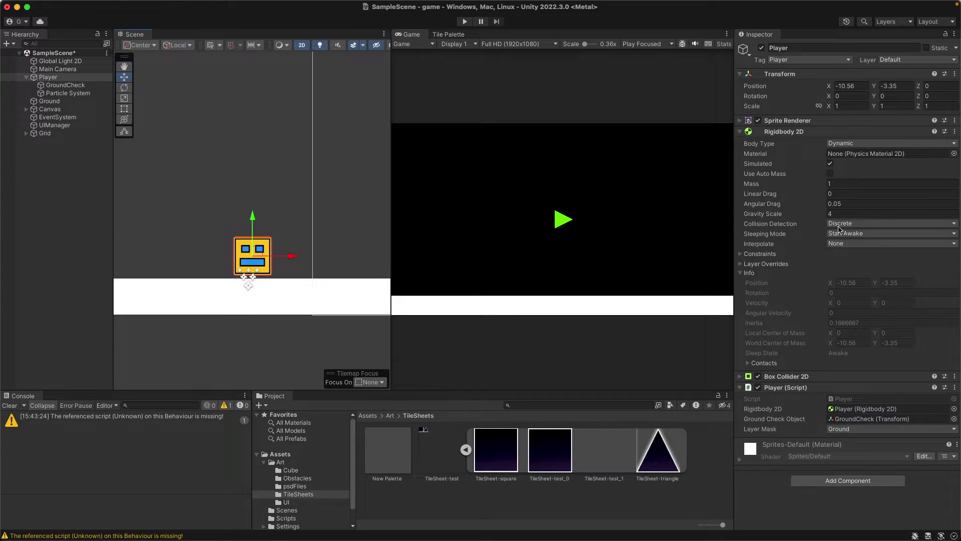
{"action": "left_click", "coordinate": [108, 93]}
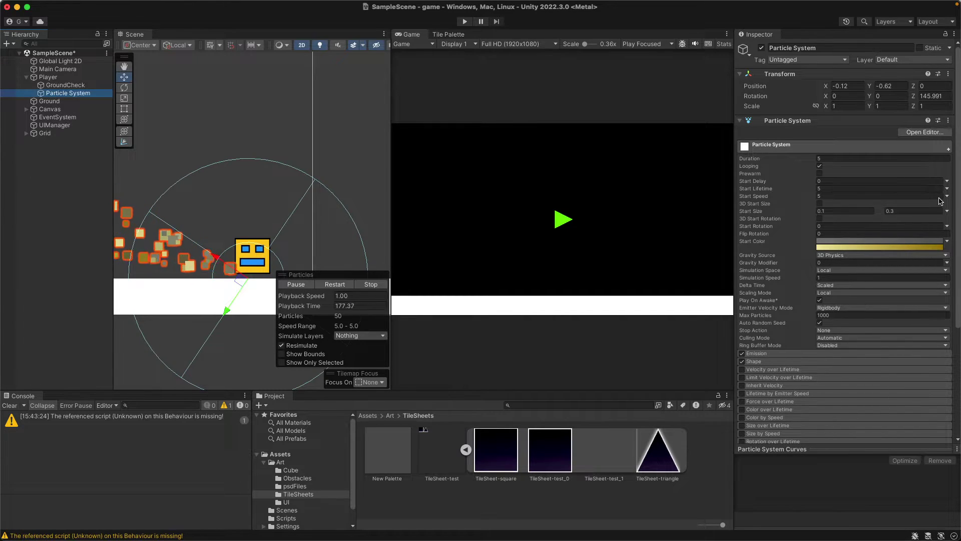
{"action": "scroll", "coordinate": [863, 192], "scroll_direction": "down", "scroll_amount": 1}
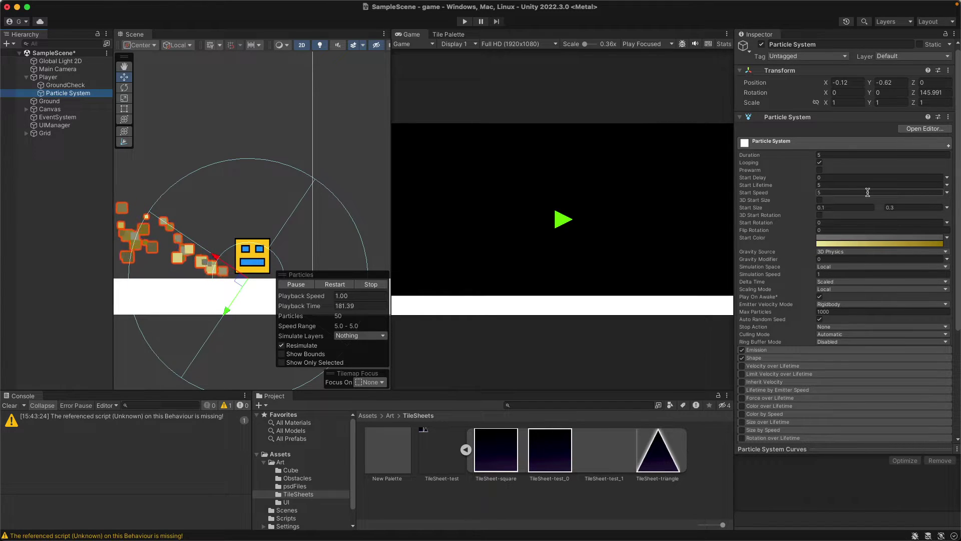
{"action": "scroll", "coordinate": [868, 193], "scroll_direction": "up", "scroll_amount": 1}
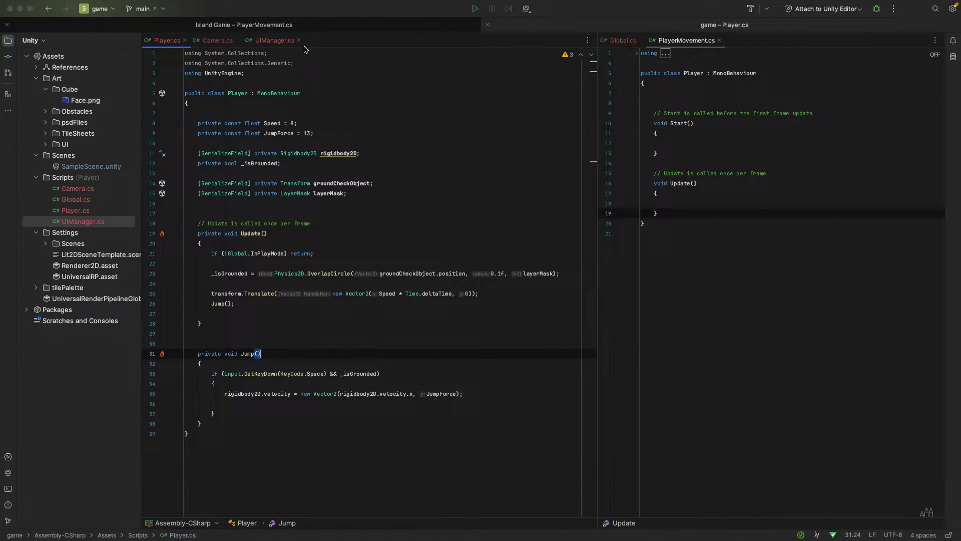
Step: Open Player.cs and duplicate the Rigidbody2D field declaration line
{"action": "left_click", "coordinate": [83, 214]}
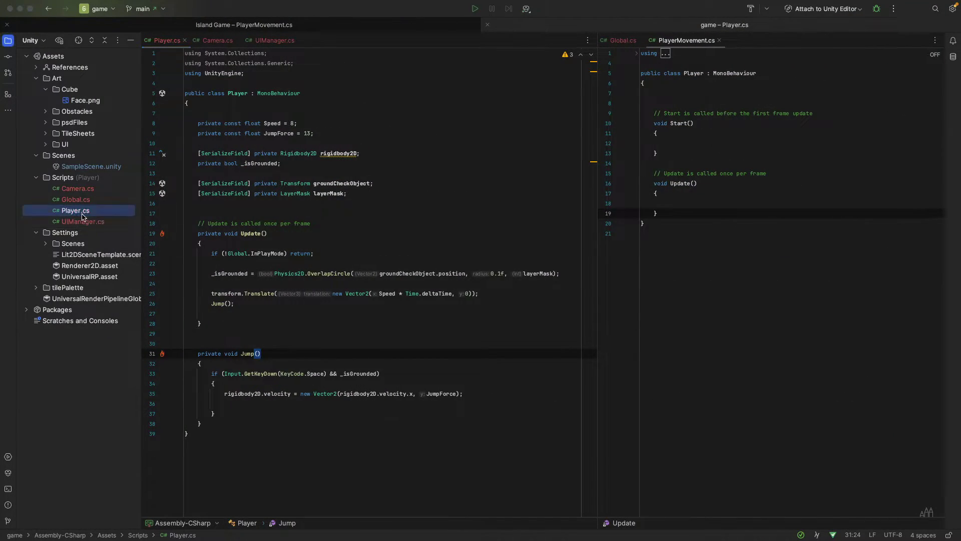
{"action": "left_click", "coordinate": [390, 171]}
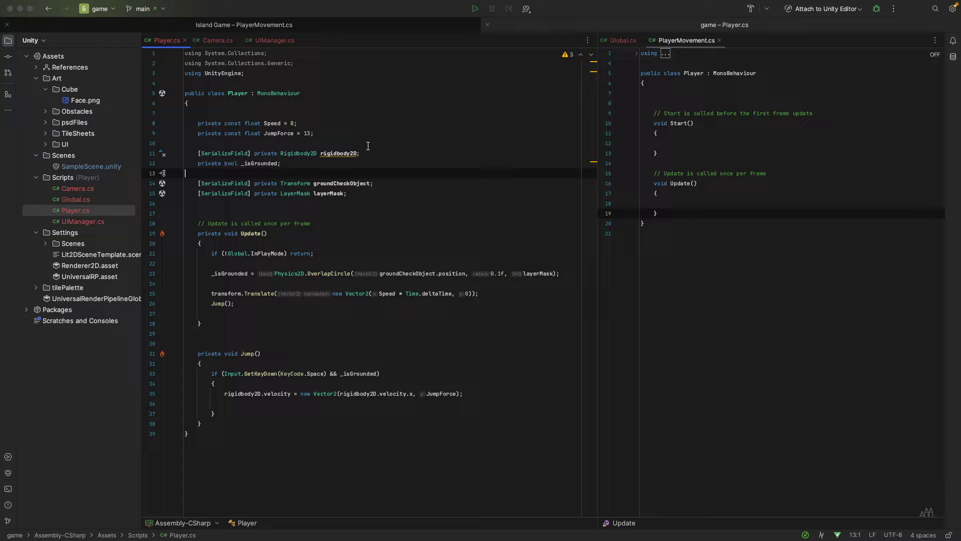
{"action": "left_click", "coordinate": [408, 163]}
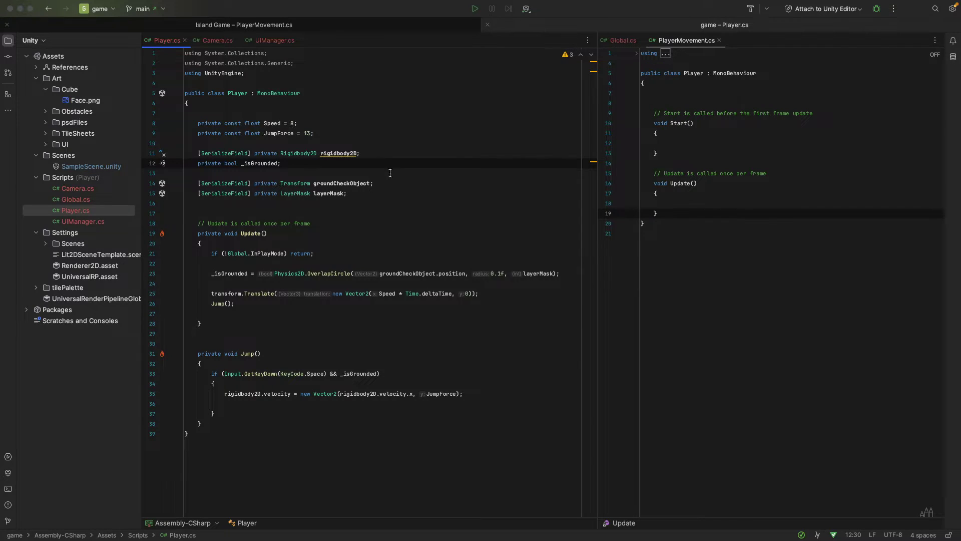
{"action": "triple_click", "coordinate": [378, 153]}
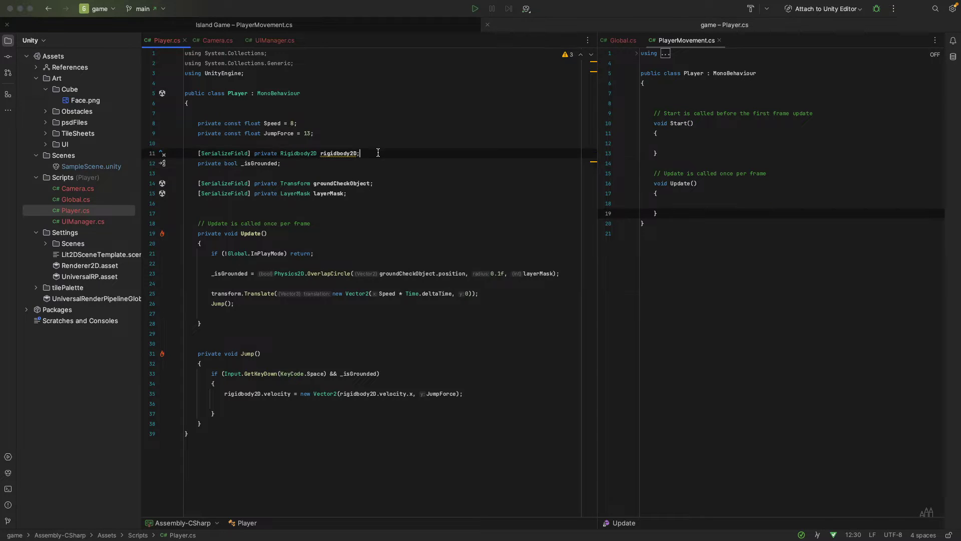
{"action": "key", "text": "super+d"}
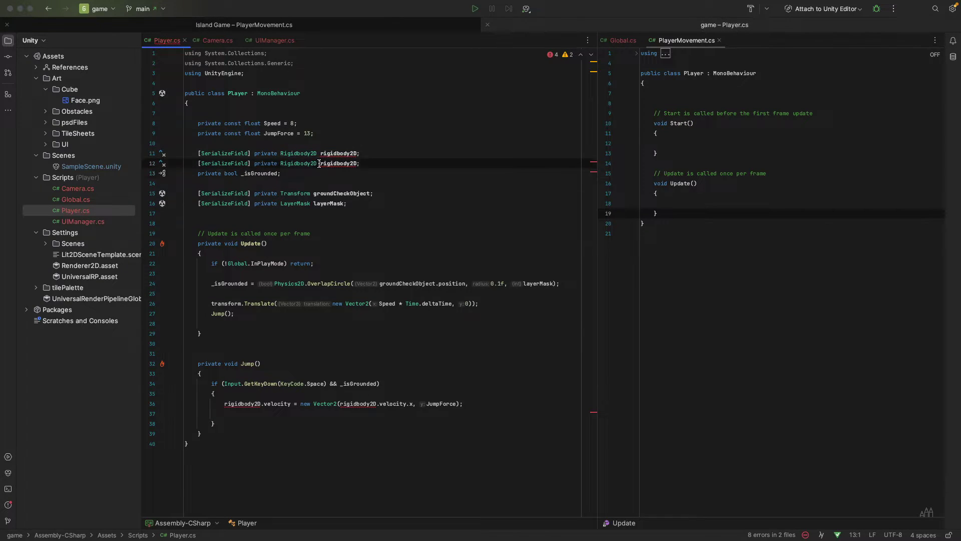
Step: Turn the copied line into a ParticleSystem field named particleSystem
{"action": "double_click", "coordinate": [302, 163]}
{"action": "type", "text": "Part"}
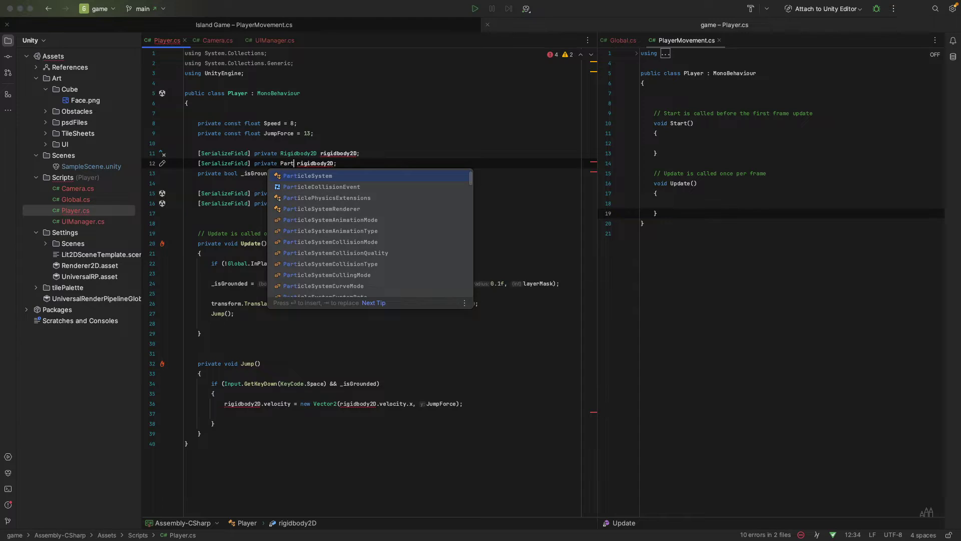
{"action": "key", "text": "Return"}
{"action": "double_click", "coordinate": [348, 164]}
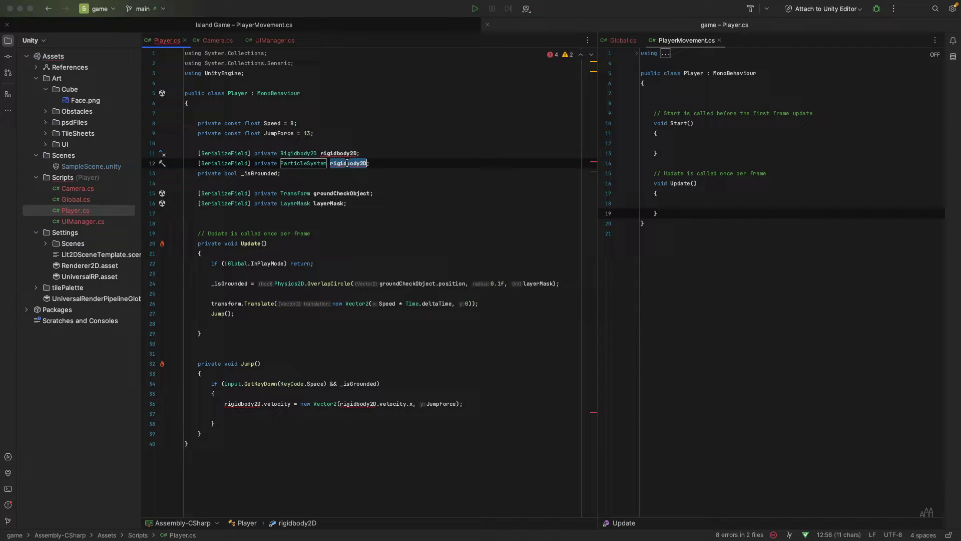
{"action": "type", "text": "p"}
{"action": "key", "text": "BackSpace"}
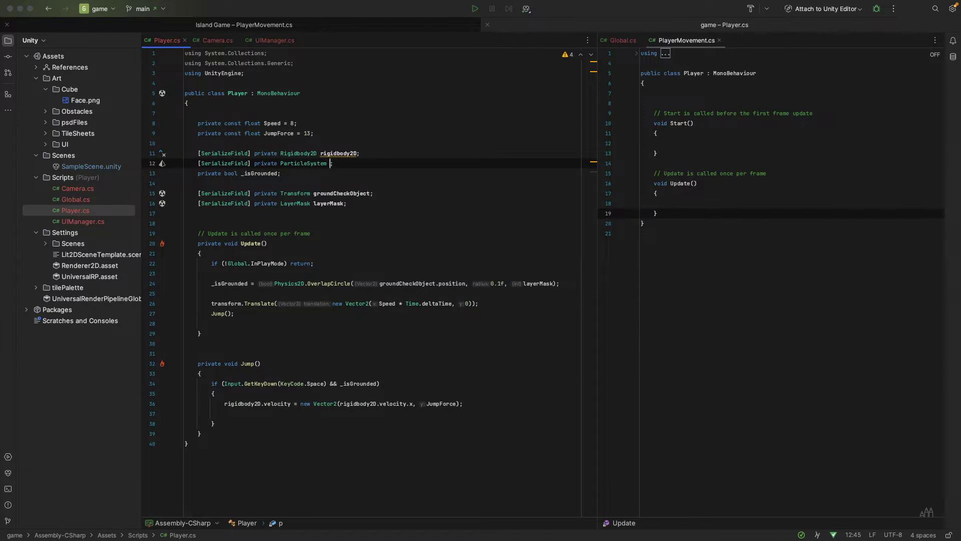
{"action": "type", "text": "par"}
{"action": "key", "text": "Down"}
{"action": "key", "text": "Return"}
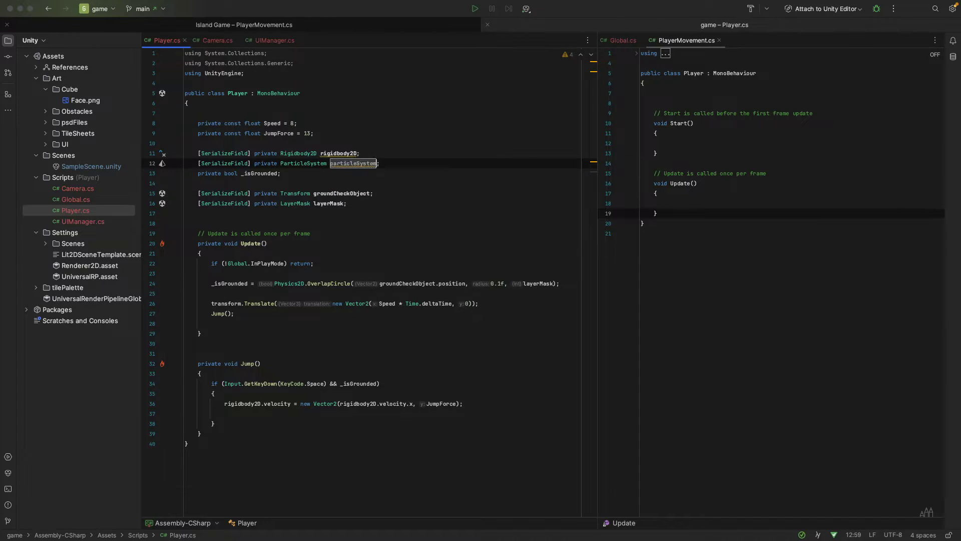
{"action": "left_click", "coordinate": [350, 234]}
{"action": "key", "text": "Down"}
{"action": "key", "text": "Down"}
{"action": "key", "text": "Down"}
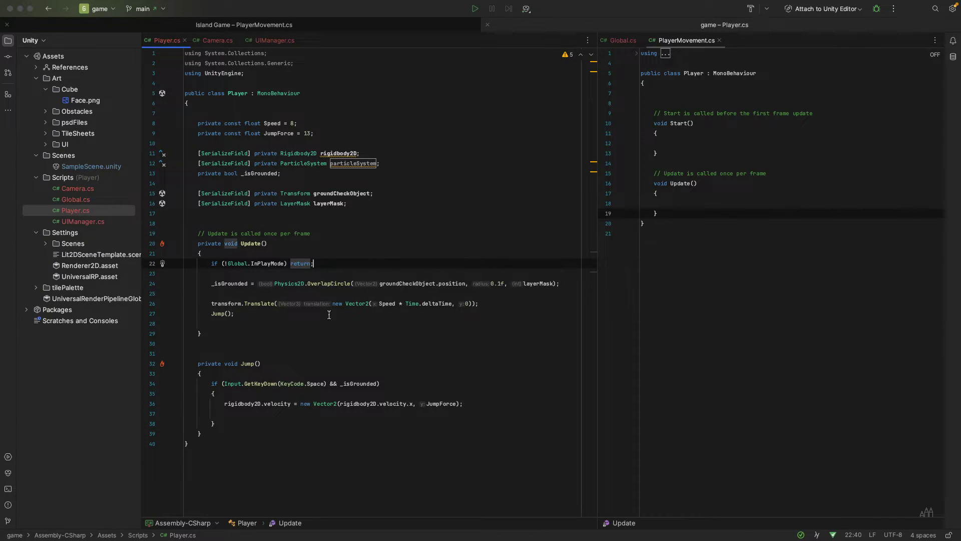
{"action": "left_click", "coordinate": [283, 325]}
Step: Add a ParticleSystemSetSpeed(); call at the end of Update
{"action": "key", "text": "Return"}
{"action": "key", "text": "Return"}
{"action": "key", "text": "Return"}
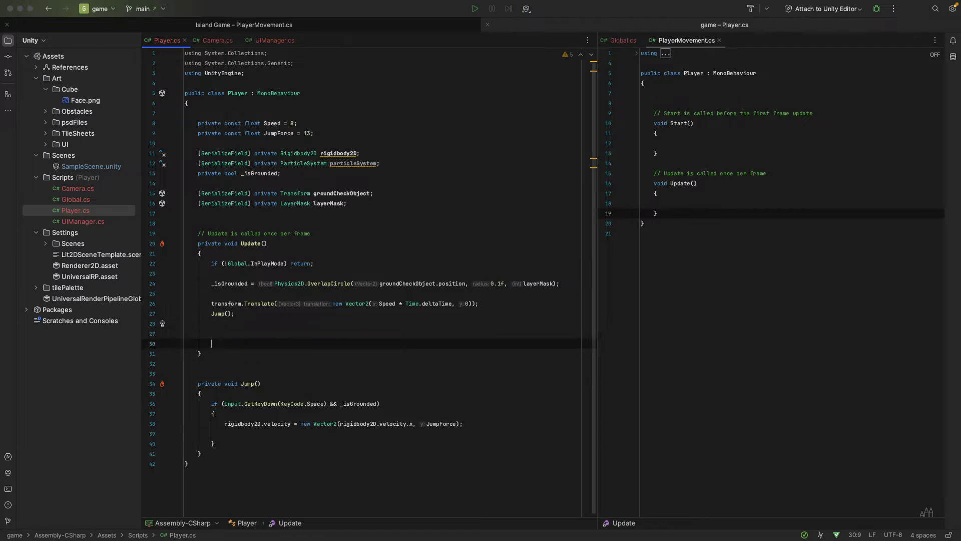
{"action": "key", "text": "Up"}
{"action": "key", "text": "Up"}
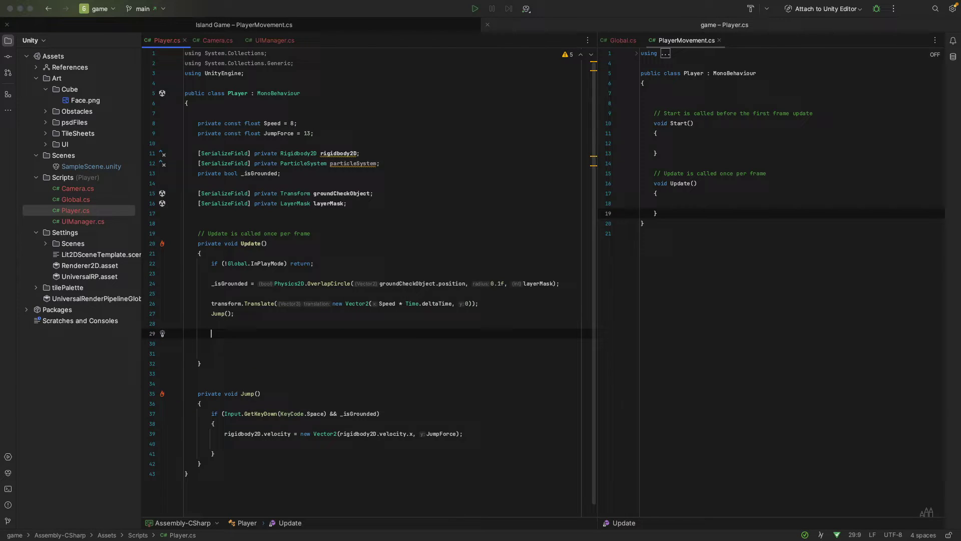
{"action": "type", "text": "ParticleSystem"}
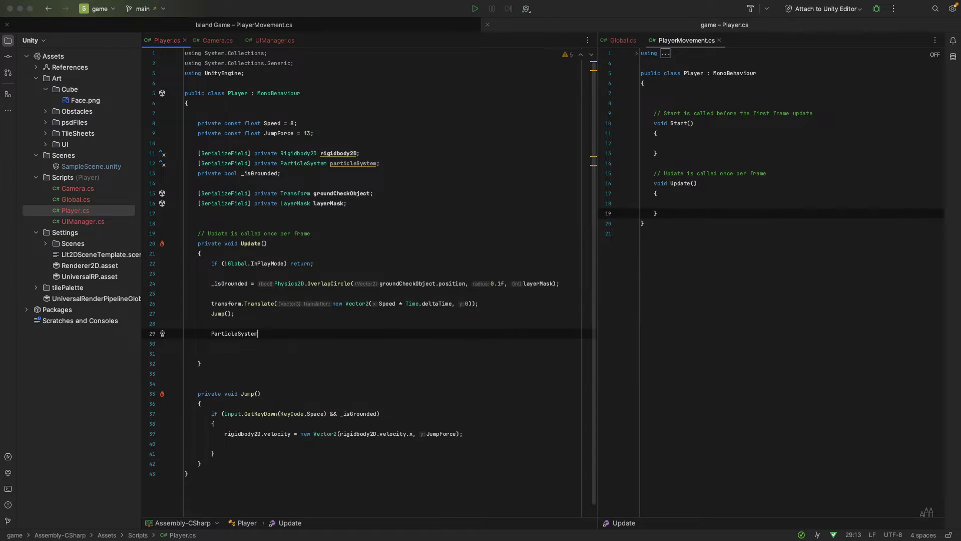
{"action": "key", "text": "Return"}
{"action": "type", "text": "Se"}
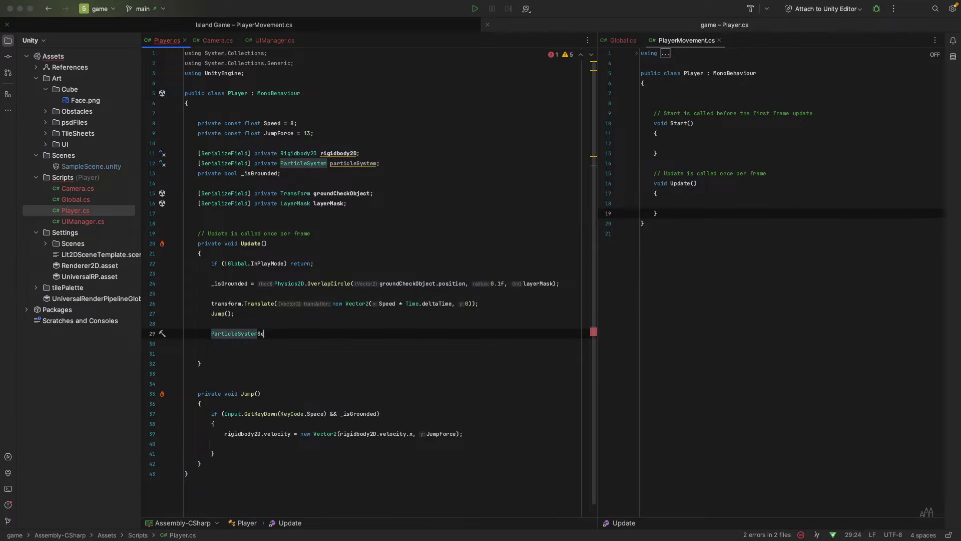
{"action": "type", "text": "tSpeed();"}
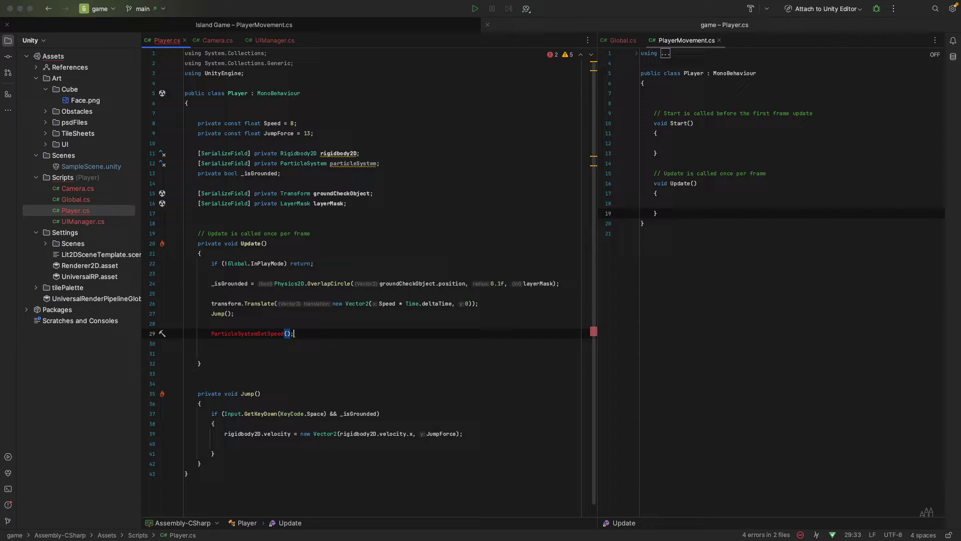
Step: Write a private void ParticleSystemSetSpeed() method header below Update
{"action": "double_click", "coordinate": [243, 332]}
{"action": "key", "text": "ctrl+c"}
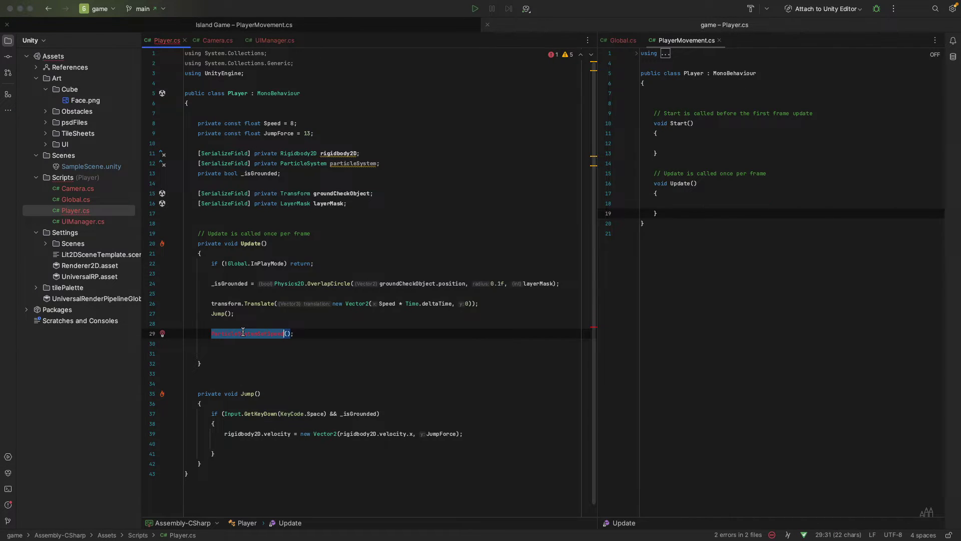
{"action": "left_click", "coordinate": [228, 381]}
{"action": "key", "text": "Return"}
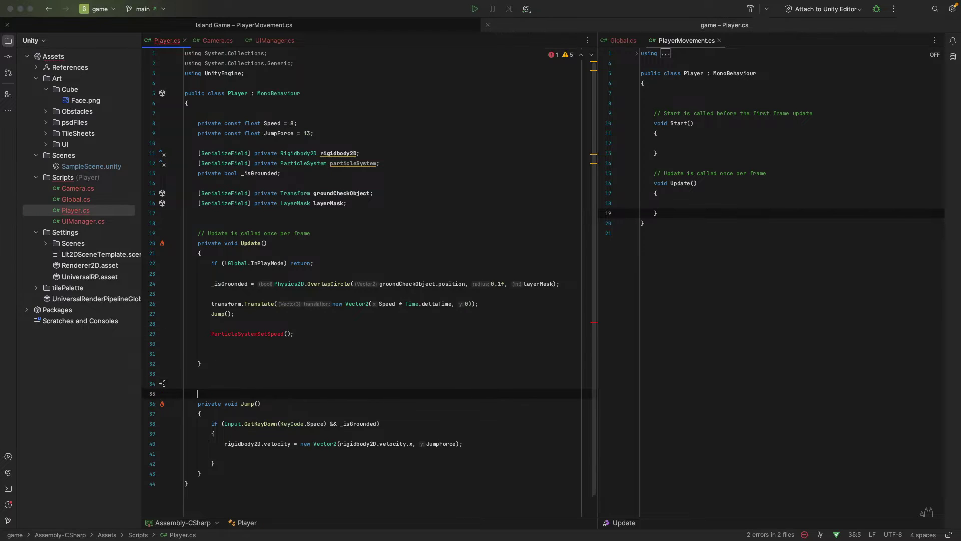
{"action": "type", "text": "private "}
{"action": "type", "text": "vo"}
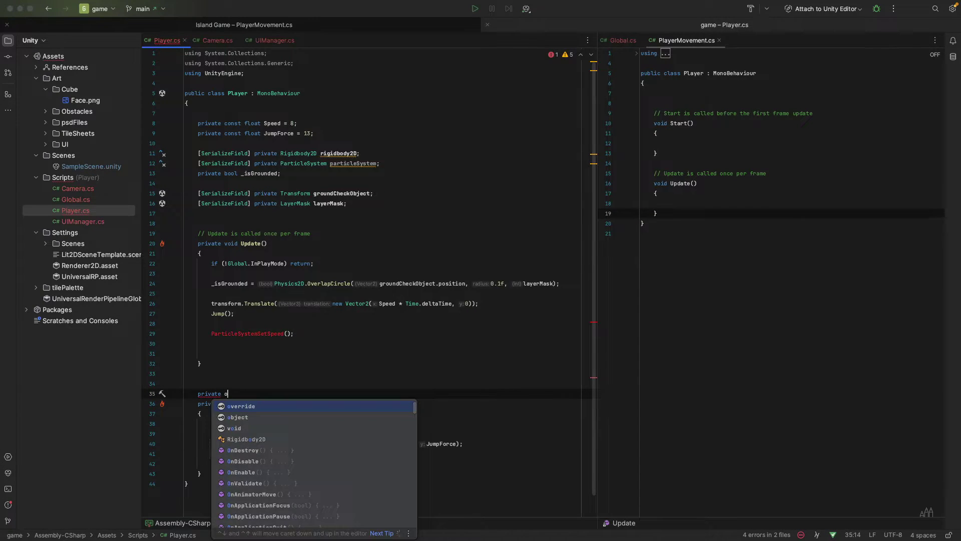
{"action": "type", "text": "id"}
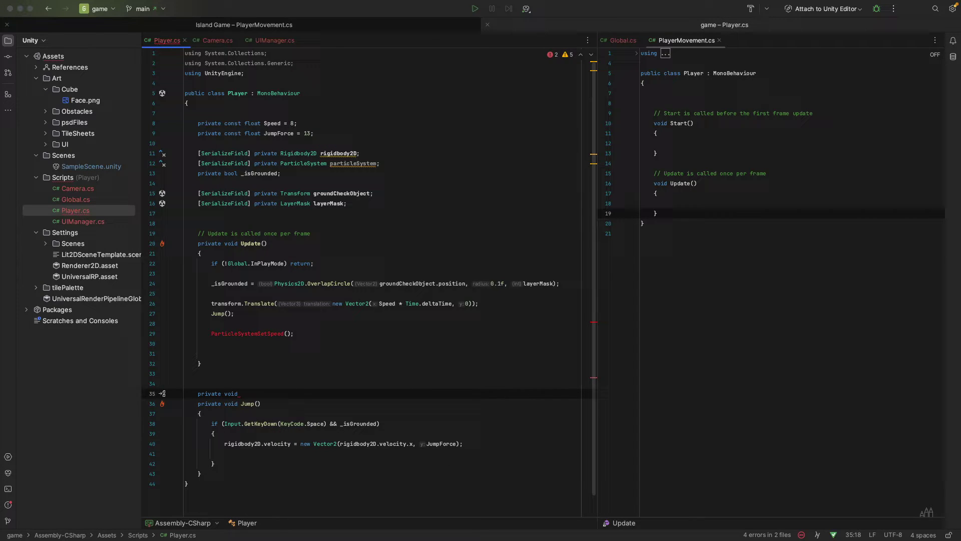
{"action": "key", "text": "ctrl+v"}
{"action": "type", "text": "()"}
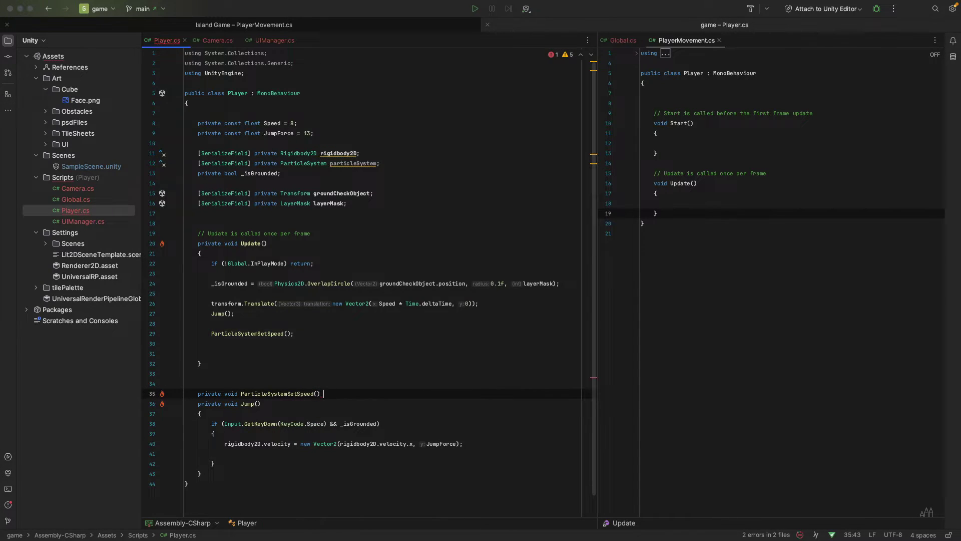